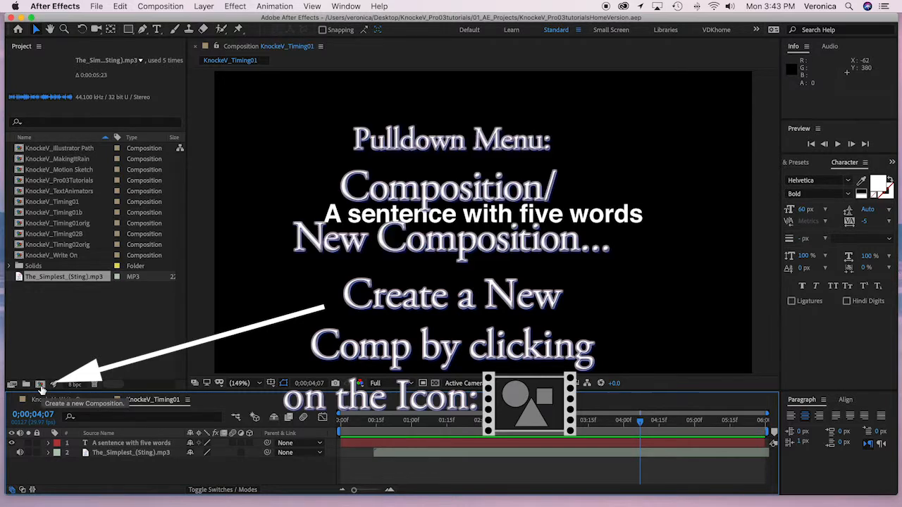
- Create a composition named KnockeV_timing02 with the default HDV/HDTV 720 29.97 settings, enlarge the timeline area, and save the project
left_click(40, 384)
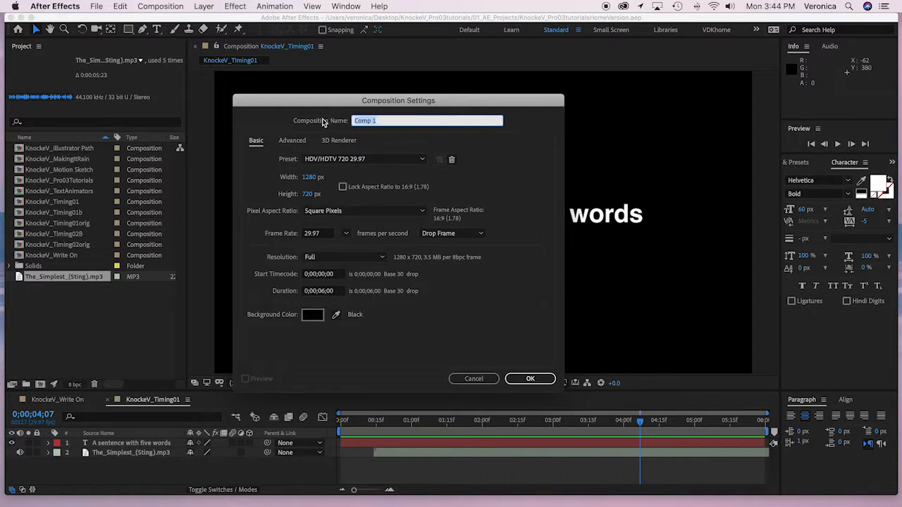
type("KnockeV_timing02")
left_click(539, 383)
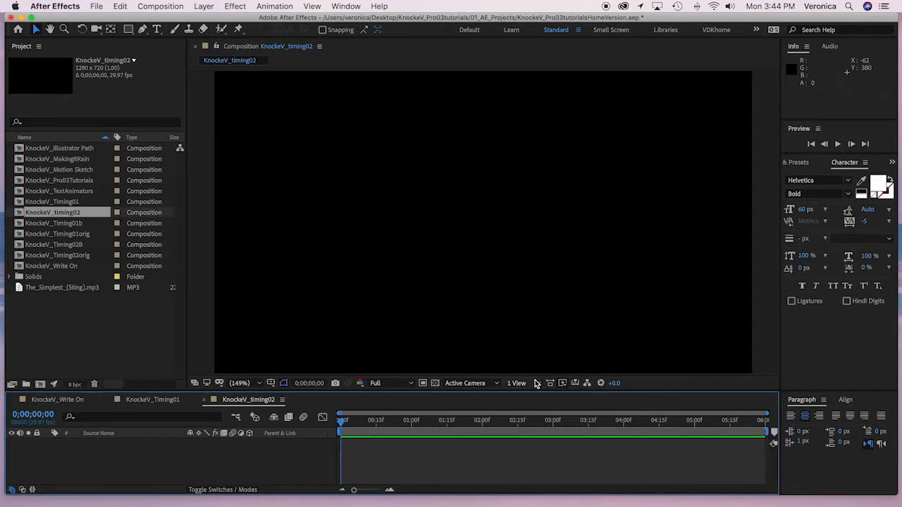
left_click_drag(465, 397, 465, 327)
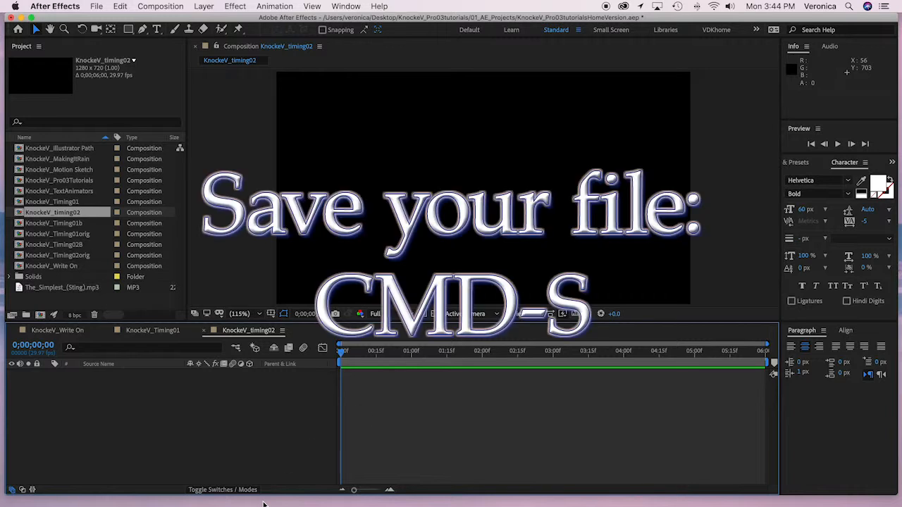
key("super+s")
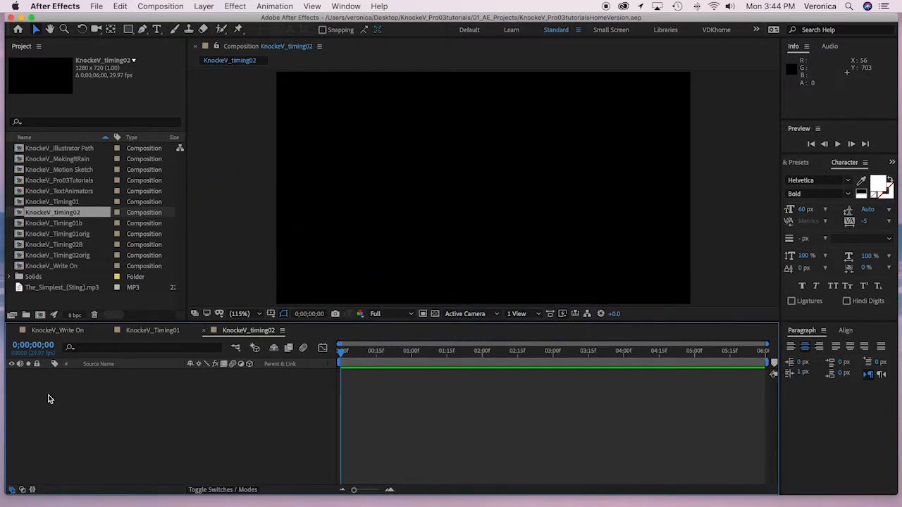
- Add The_Simplest_(Sting).mp3 to the KnockeV_timing02 timeline and reveal its audio waveform
left_click_drag(43, 288, 68, 420)
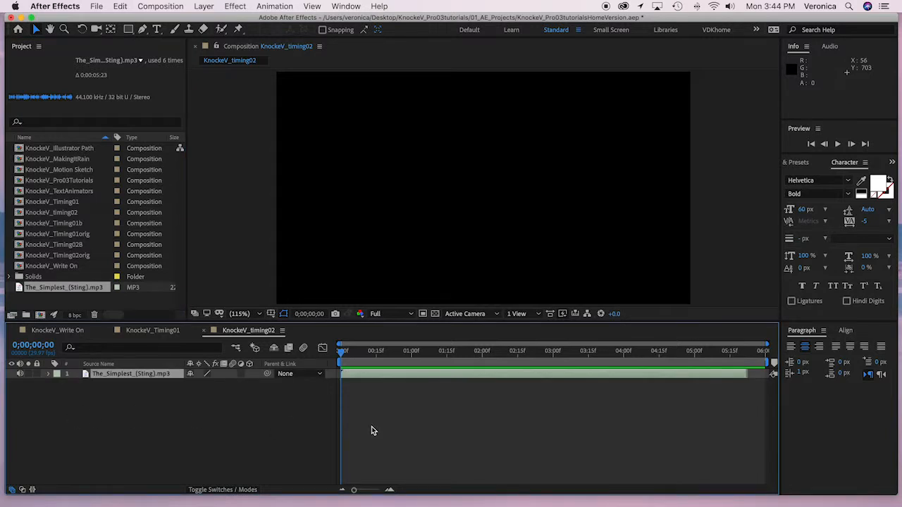
key("l")
key("l")
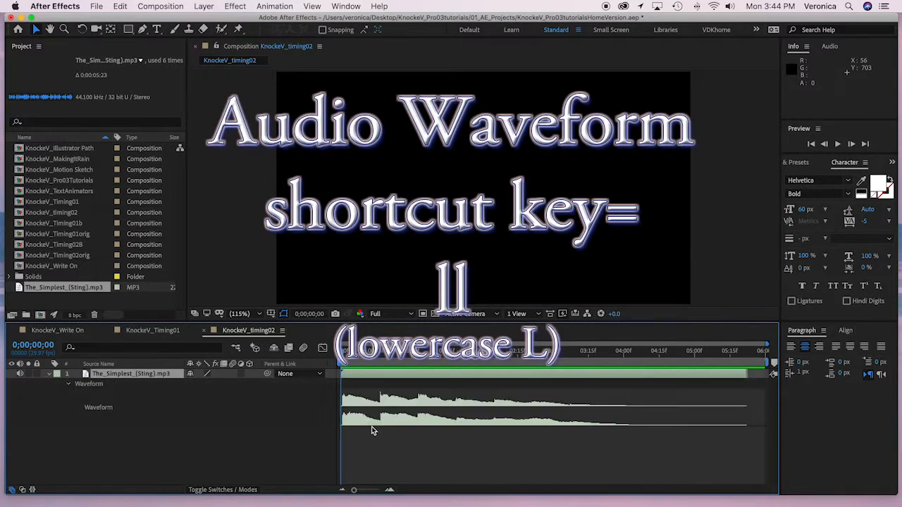
- Slide the audio layer to start at about 0;00;00;15, with the playhead at that time, and save the project
left_click_drag(345, 351, 419, 377)
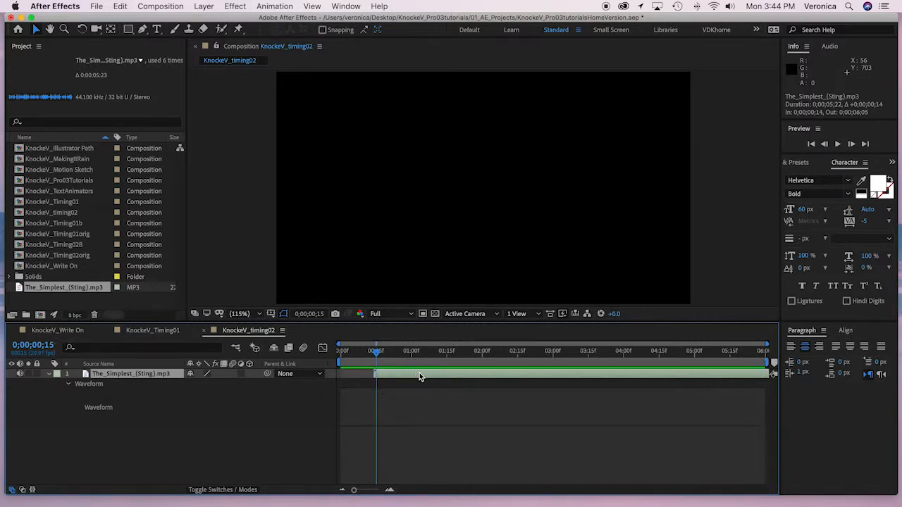
left_click(241, 462)
key("super+s")
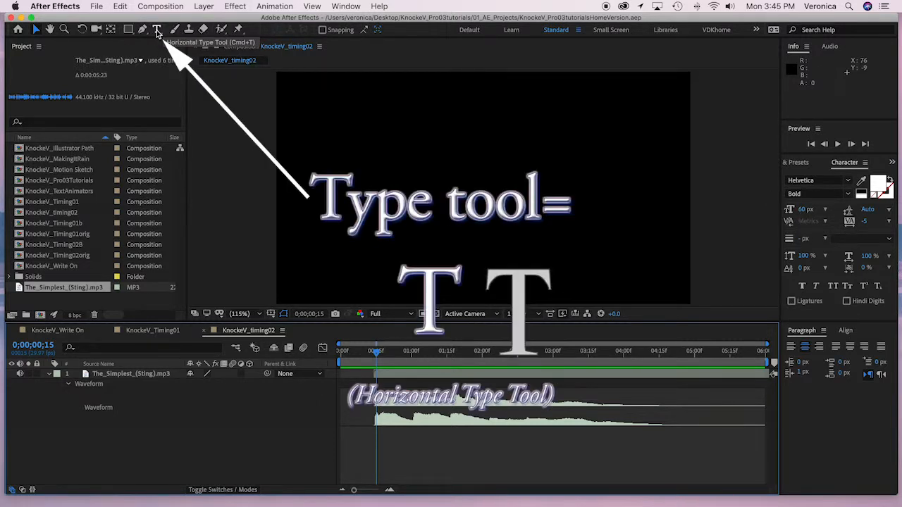
- Add two separate text layers at the composition's center, reading "One" and "Two"
double_click(157, 30)
type("One")
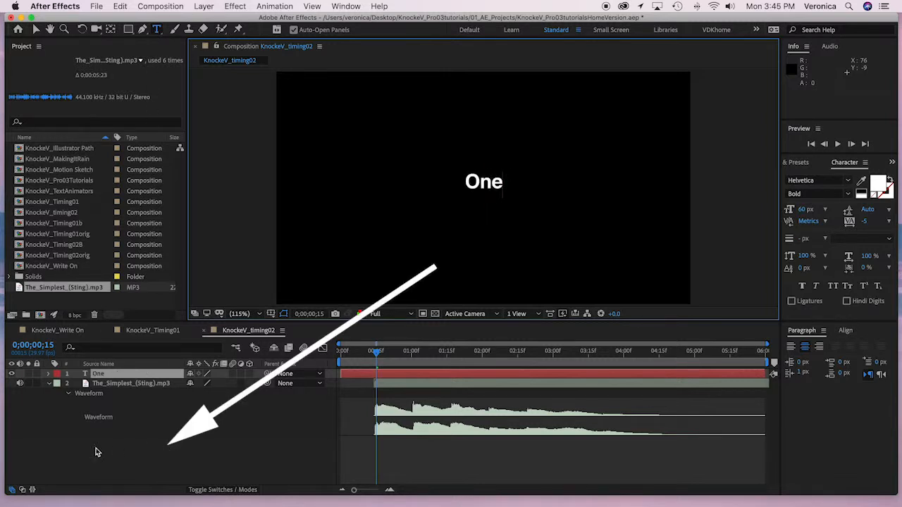
left_click(219, 454)
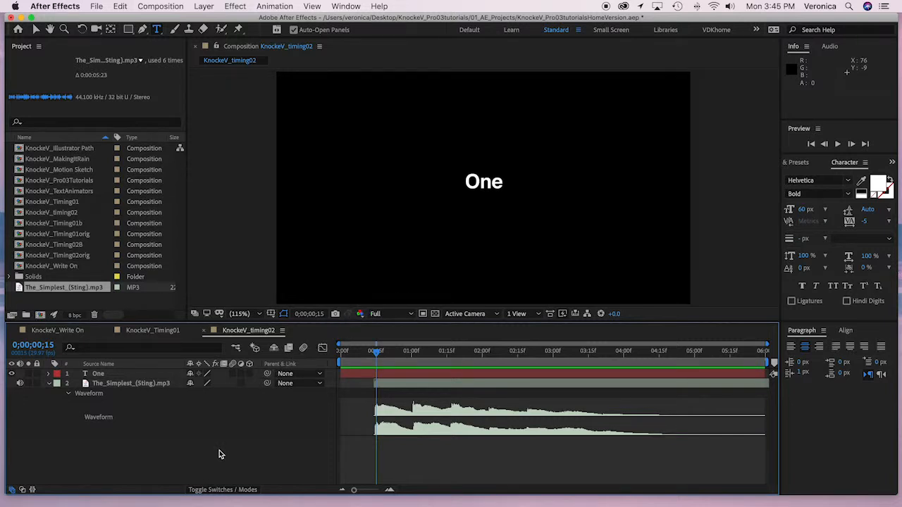
left_click(157, 30)
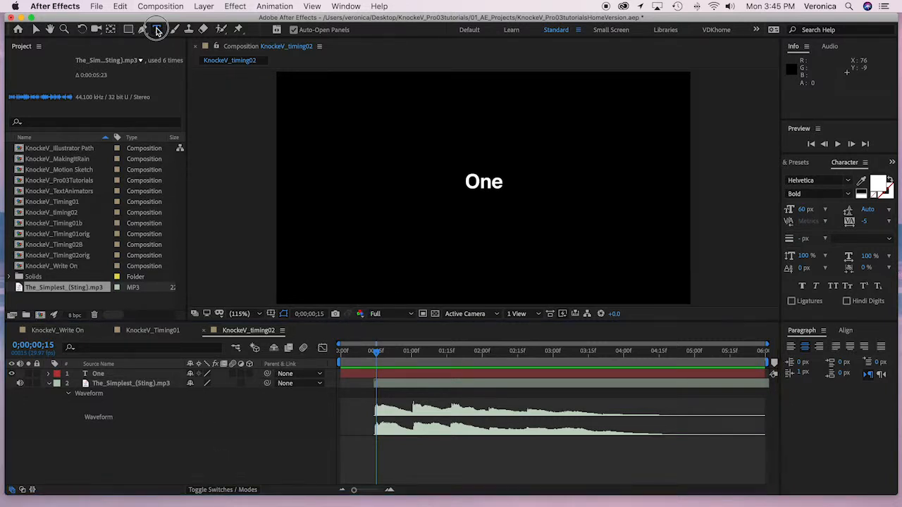
double_click(157, 30)
type("Two")
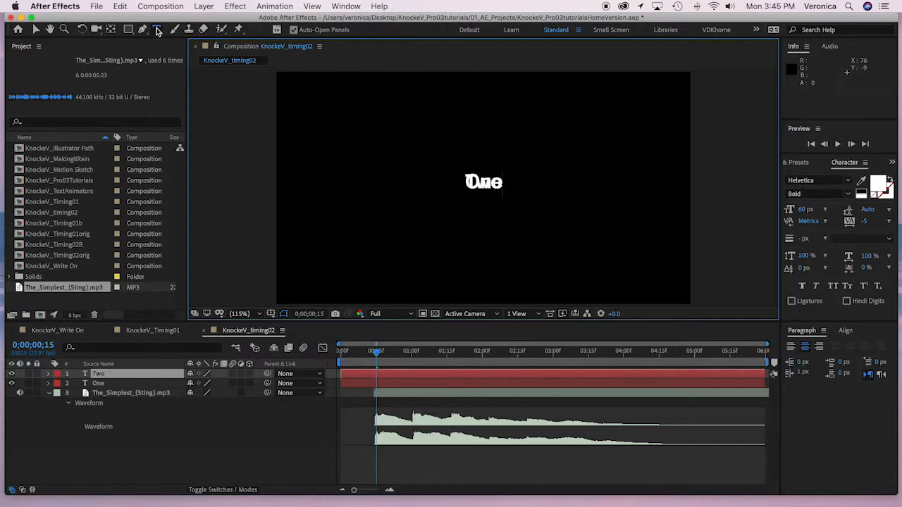
left_click(132, 461)
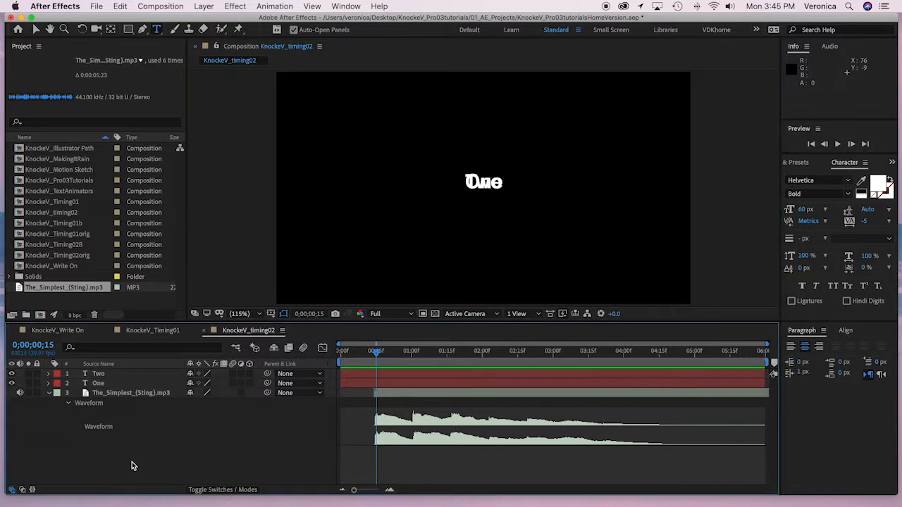
- Add three more separate text layers at the composition's center, reading "Three", "Four" and "Five"
double_click(159, 32)
type("Three")
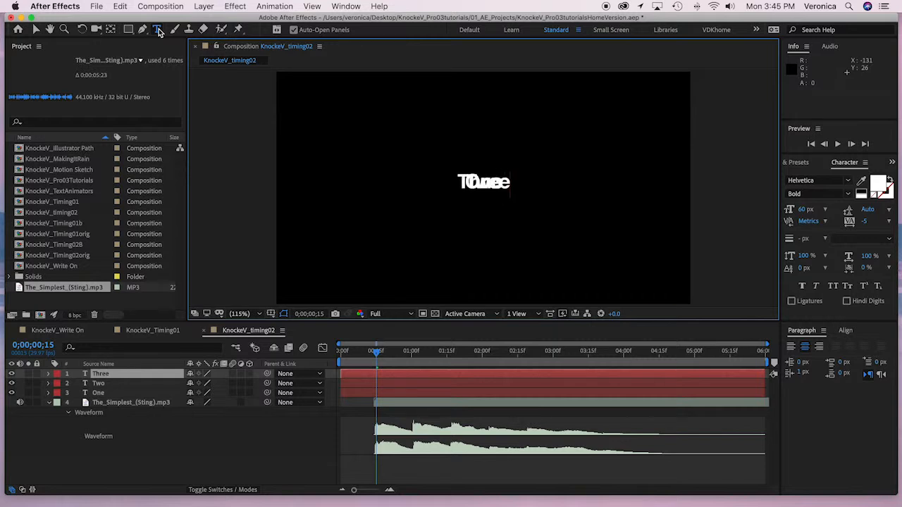
left_click(135, 472)
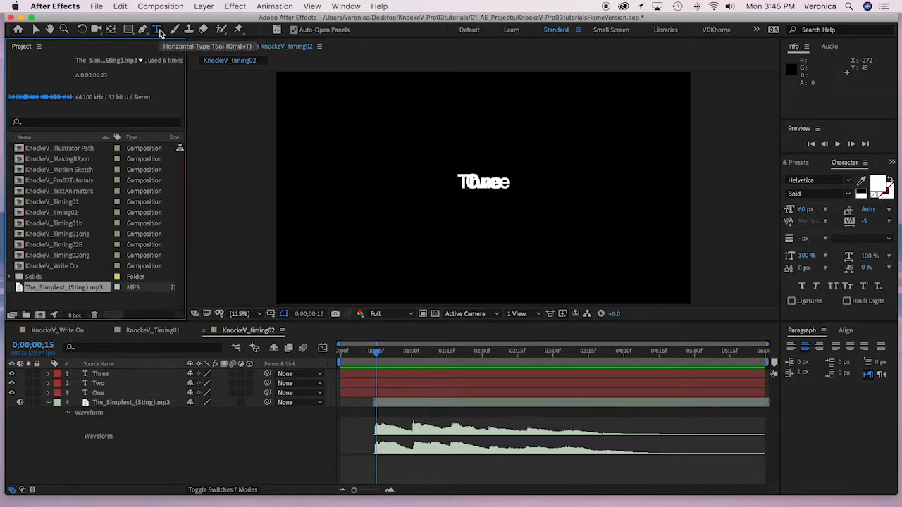
left_click(168, 479)
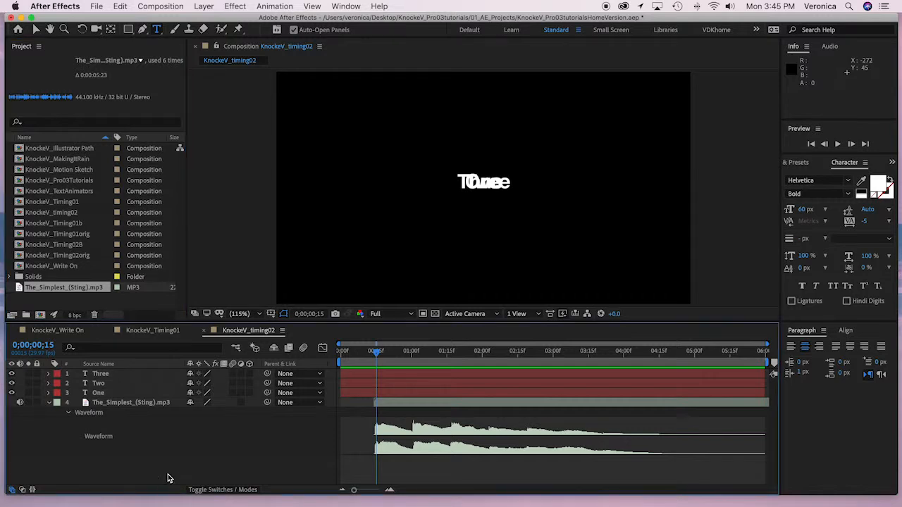
double_click(158, 30)
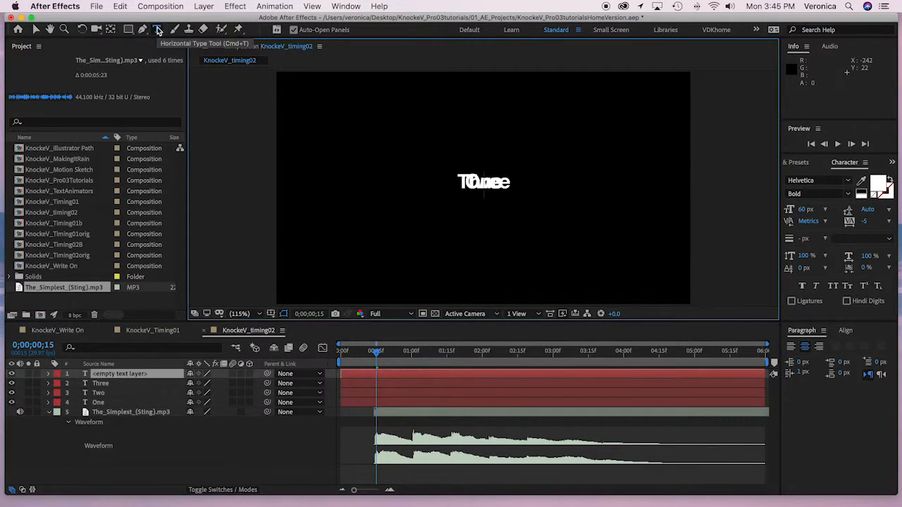
type("Five")
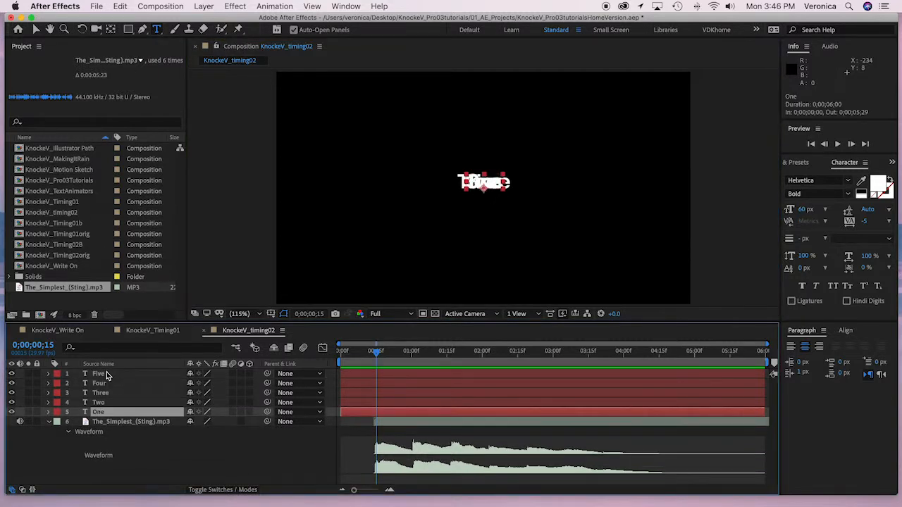
- Align all five text layers to the top edge of the composition
left_click(106, 373, "shift")
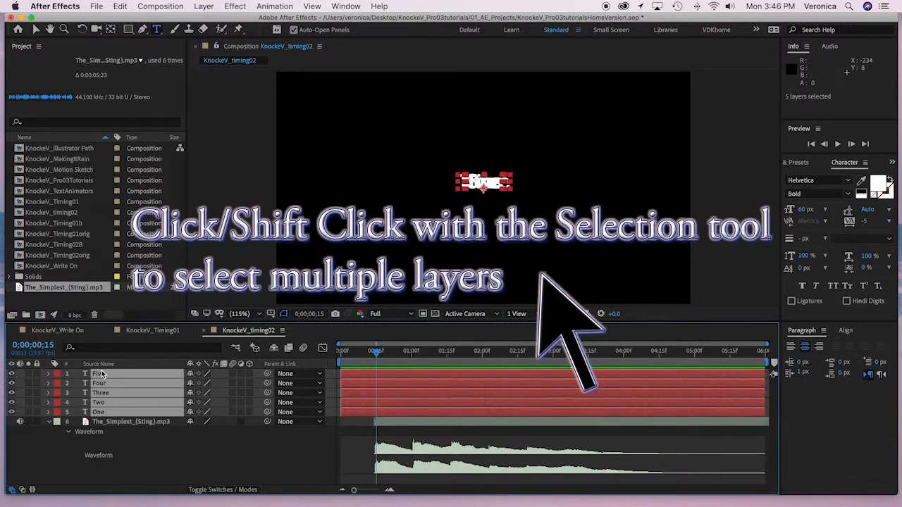
left_click(847, 332)
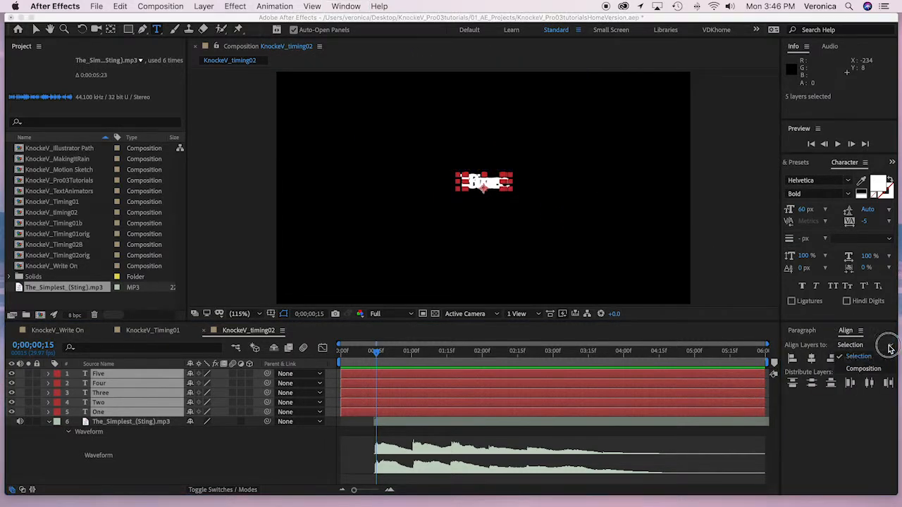
left_click(886, 345)
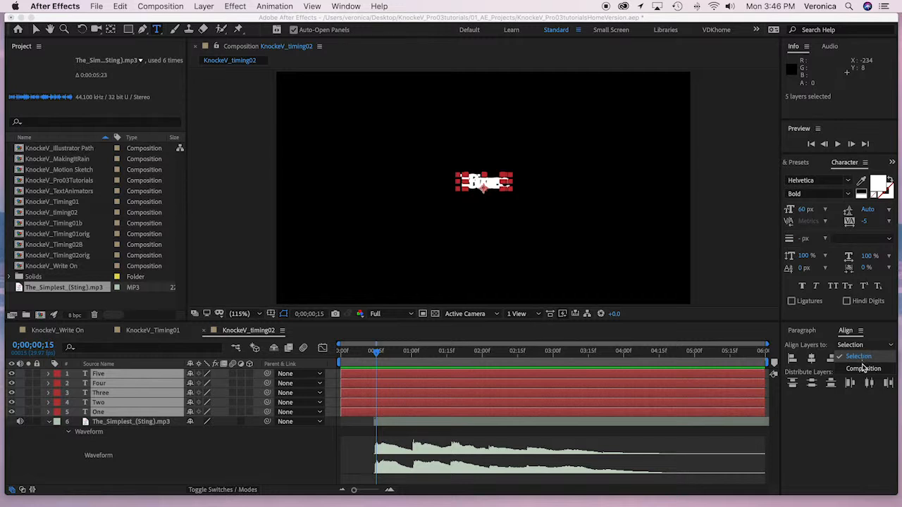
left_click(864, 369)
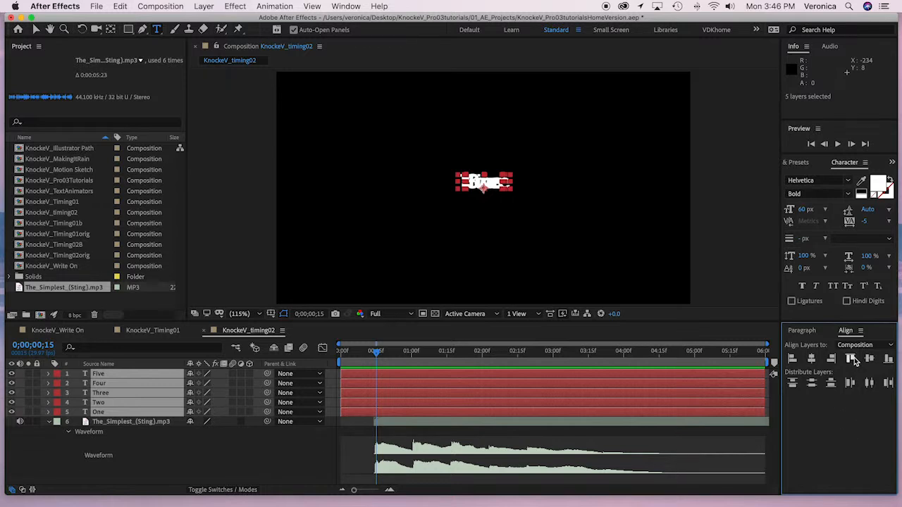
left_click(851, 360)
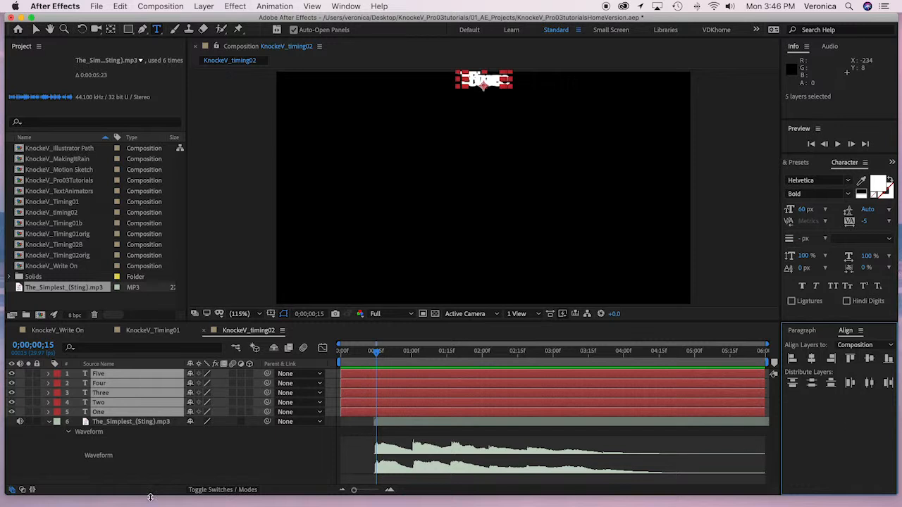
left_click(122, 463)
- Nudge the One text layer left in large increments to a horizontal position of 100
left_click(100, 412)
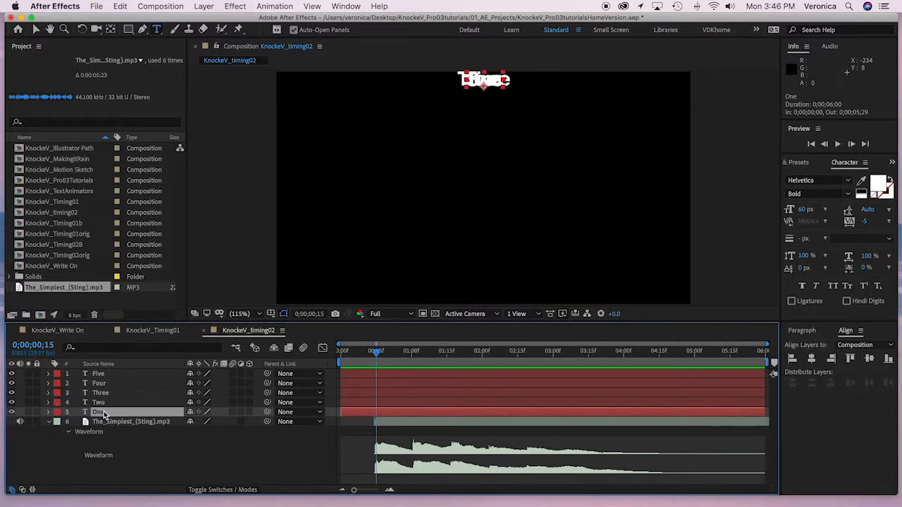
key("shift+Left")
key("shift+Left")
key("shift+Left")
key("shift+Left")
key("shift+Left")
key("shift+Left")
key("shift+Left")
key("shift+Left")
key("shift+Left")
key("shift+Left")
key("shift+Left")
key("shift+Left")
key("shift+Left")
key("shift+Left")
key("shift+Left")
key("shift+Left")
key("shift+Left")
key("shift+Left")
key("shift+Left")
key("shift+Left")
key("shift+Left")
key("shift+Left")
key("shift+Left")
key("shift+Left")
key("shift+Left")
key("shift+Left")
key("shift+Left")
key("shift+Left")
key("shift+Left")
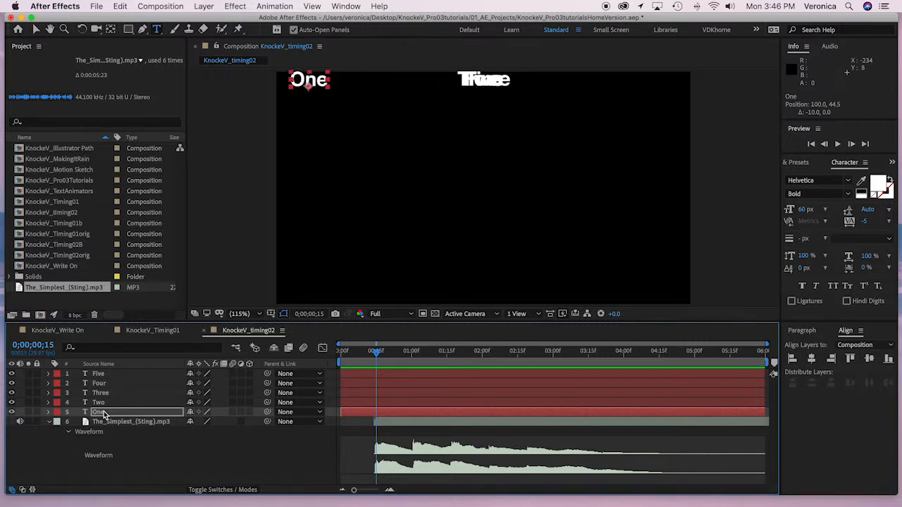
- Nudge the Two text layer left to a horizontal position of 280, beside One
left_click(110, 405)
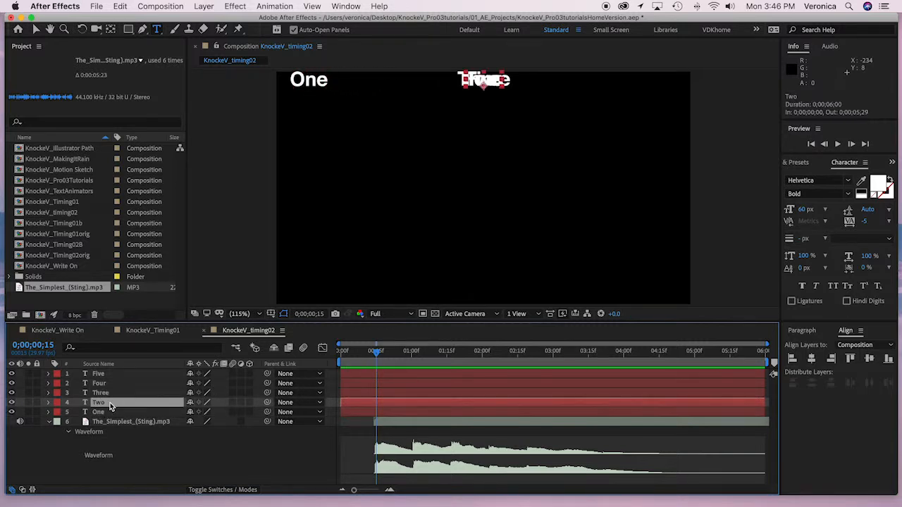
key("shift+Left")
key("shift+Left")
key("shift+Left")
key("shift+Left")
key("shift+Left")
key("shift+Left")
key("shift+Left")
key("shift+Left")
key("shift+Left")
key("shift+Left")
key("shift+Left")
key("shift+Left")
key("shift+Left")
key("shift+Left")
key("shift+Left")
key("shift+Left")
key("shift+Left")
key("shift+Left")
key("shift+Left")
key("shift+Left")
key("shift+Left")
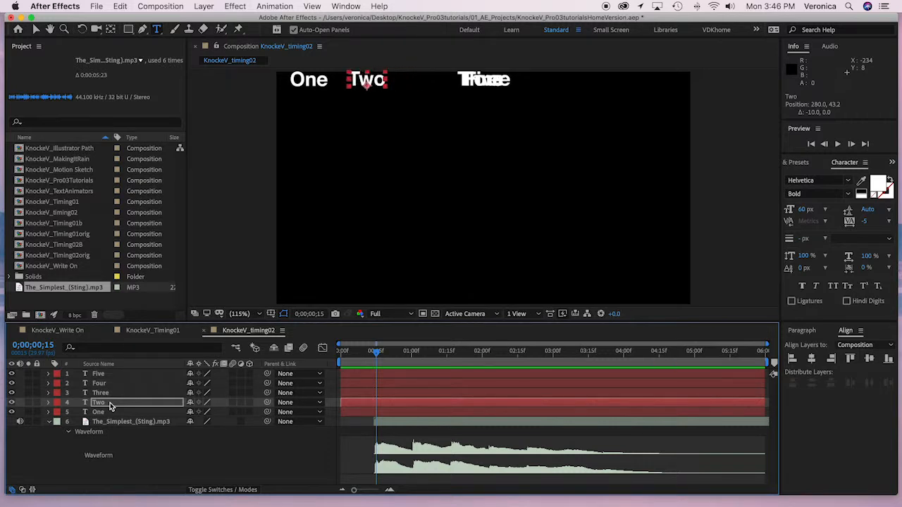
- Nudge the Four text layer right in large increments until it sits clear of Three
left_click(113, 385)
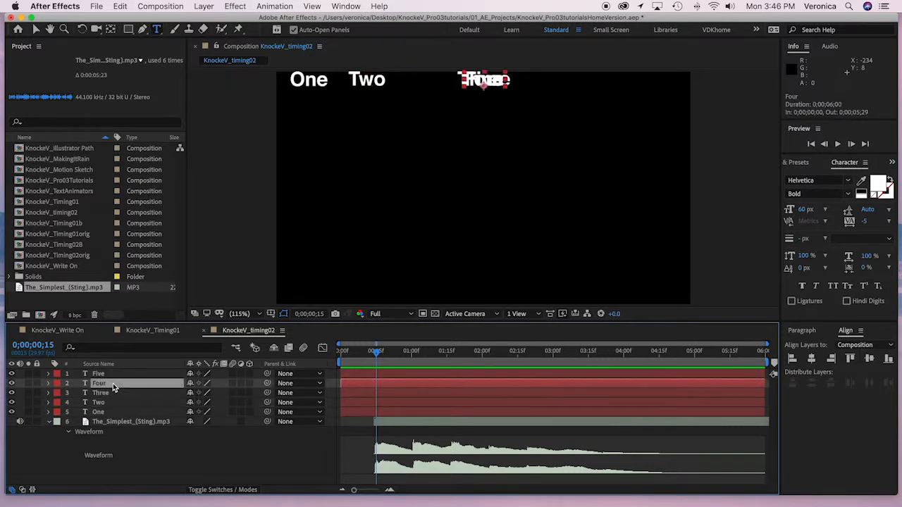
key("shift+Right")
key("shift+Right")
key("shift+Right")
key("shift+Right")
key("shift+Right")
key("shift+Right")
key("shift+Right")
key("shift+Right")
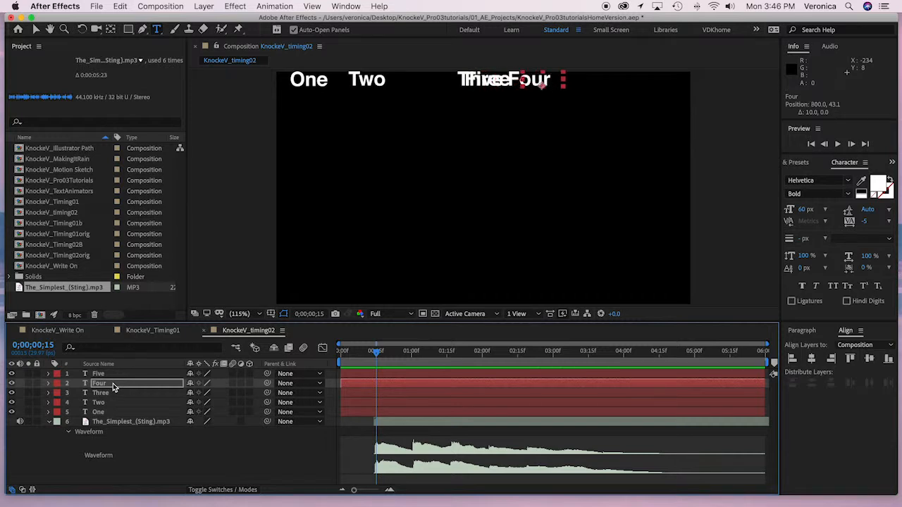
key("shift+Right")
key("shift+Right")
key("shift+Right")
key("shift+Right")
key("shift+Right")
key("shift+Right")
key("shift+Right")
key("shift+Right")
key("shift+Right")
key("shift+Right")
- Nudge the Five text layer right, past Four, to a horizontal position of 1180
left_click(103, 375)
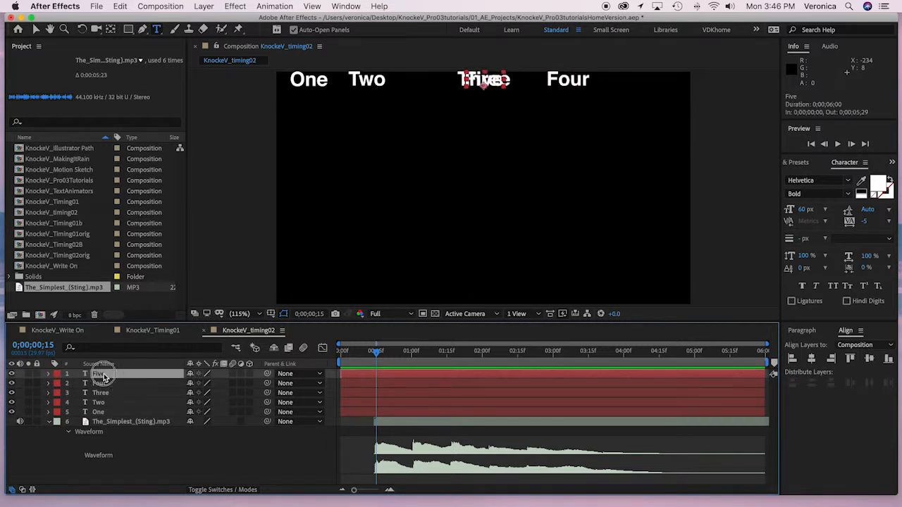
key("shift+Right")
key("shift+Right")
key("shift+Right")
key("shift+Right")
key("shift+Right")
key("shift+Right")
key("shift+Right")
key("shift+Right")
key("shift+Right")
key("shift+Right")
key("shift+Right")
key("shift+Right")
key("shift+Right")
key("shift+Right")
key("shift+Right")
key("shift+Right")
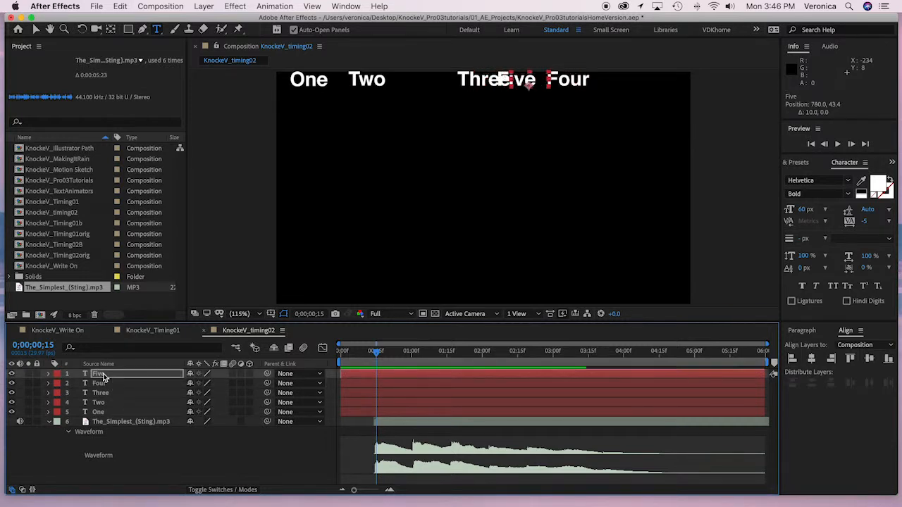
key("shift+Right")
key("shift+Right")
key("shift+Right")
key("shift+Right")
key("shift+Right")
key("shift+Right")
key("shift+Right")
key("shift+Right")
key("shift+Right")
key("shift+Right")
key("shift+Right")
key("shift+Right")
key("shift+Right")
key("shift+Right")
key("shift+Right")
key("shift+Right")
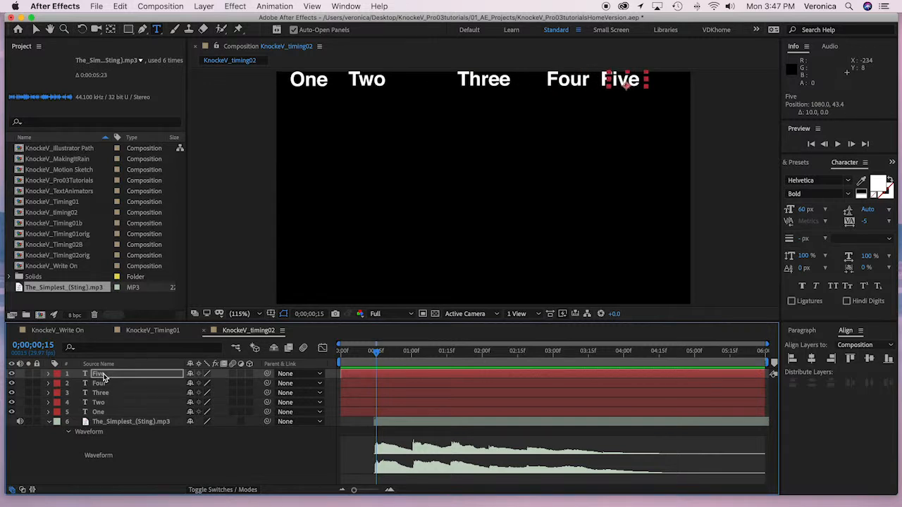
key("shift+Right")
key("shift+Right")
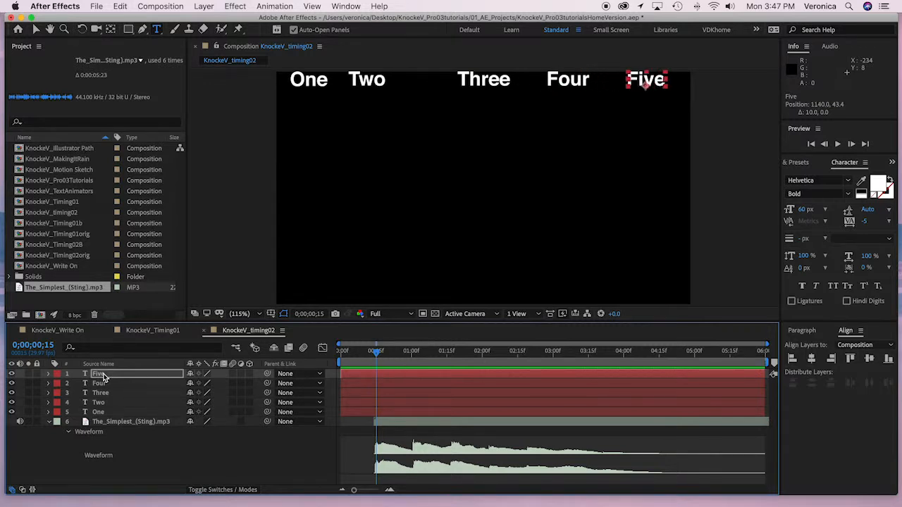
key("shift+Right")
key("shift+Right")
key("shift+Right")
key("shift+Right")
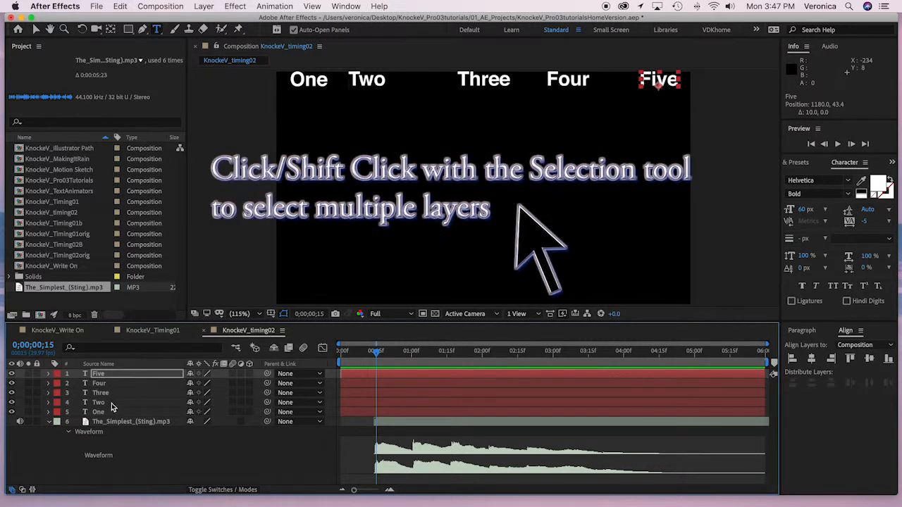
- Distribute the five text layers evenly by their left edges, with alignment set to Selection, and save the project
left_click(113, 413)
left_click(118, 374, "shift")
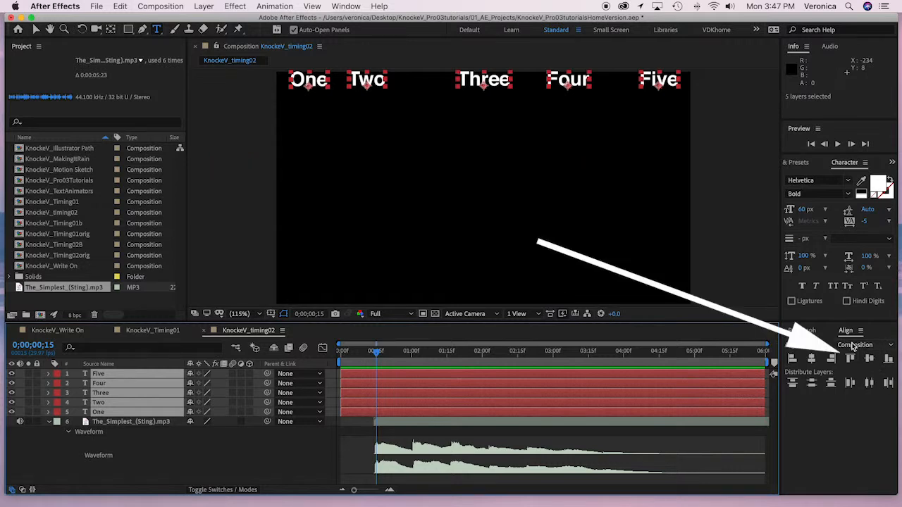
left_click(890, 346)
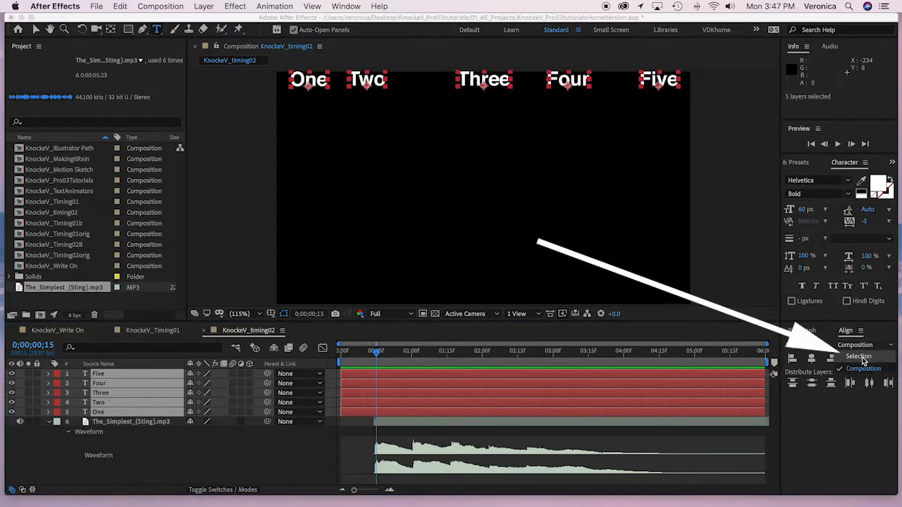
left_click(863, 358)
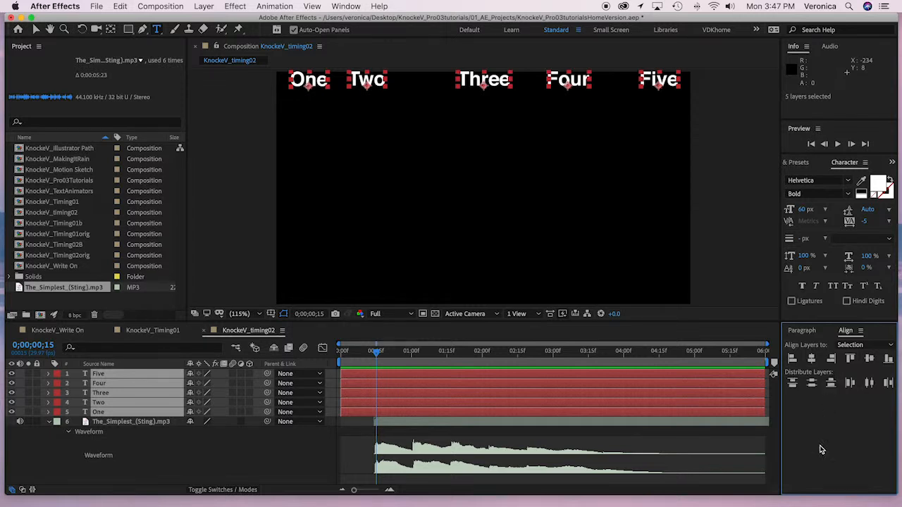
left_click(850, 383)
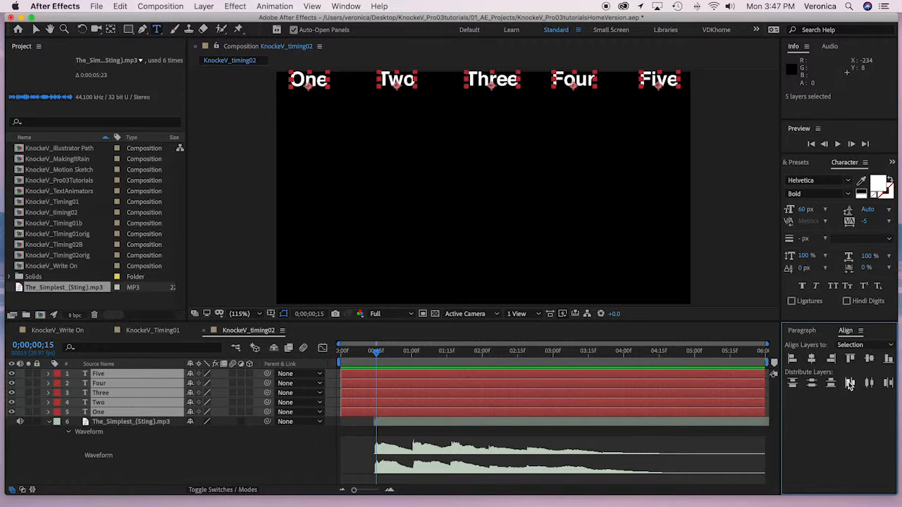
left_click(137, 482)
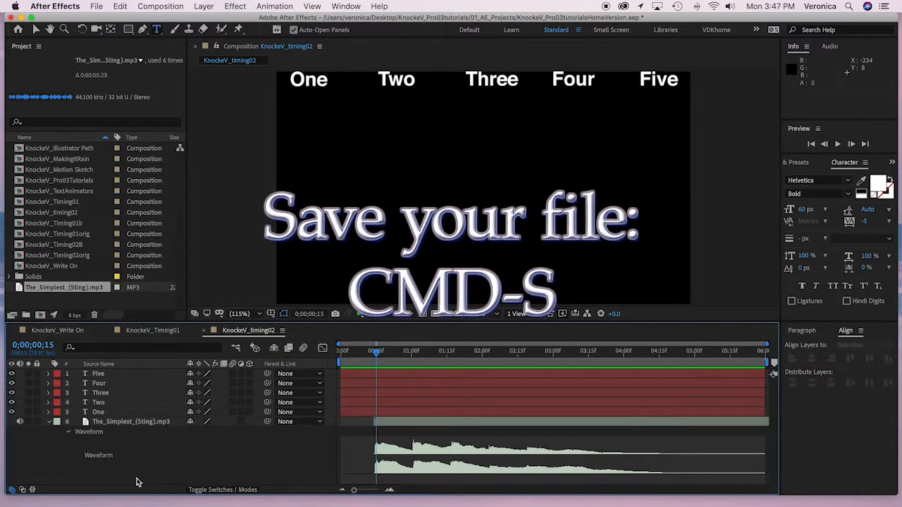
key("super+s")
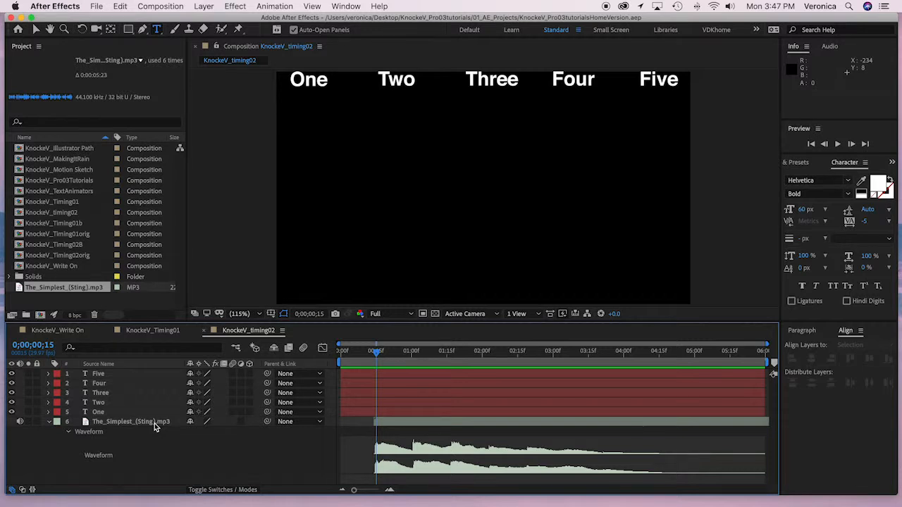
- Reveal Position for all five text layers and add starting Position keyframes to them at 0;00;00;00
left_click(99, 413)
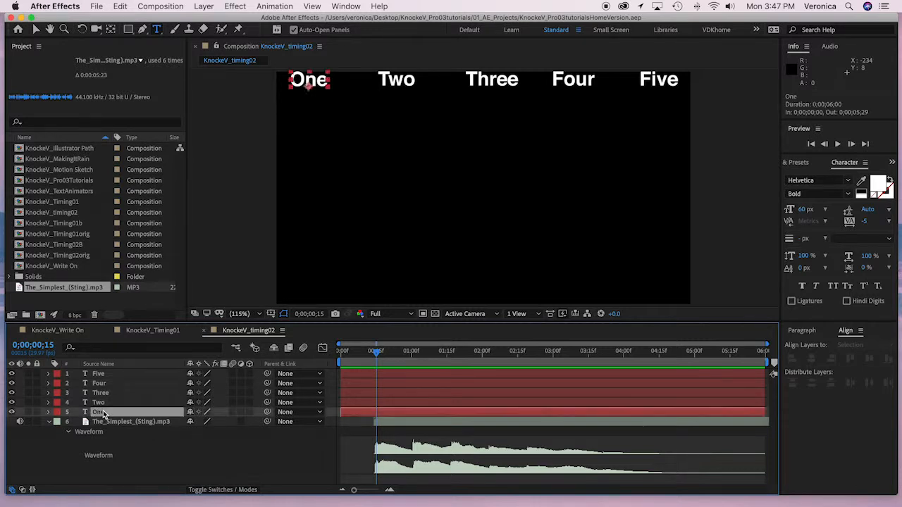
left_click(114, 374, "shift")
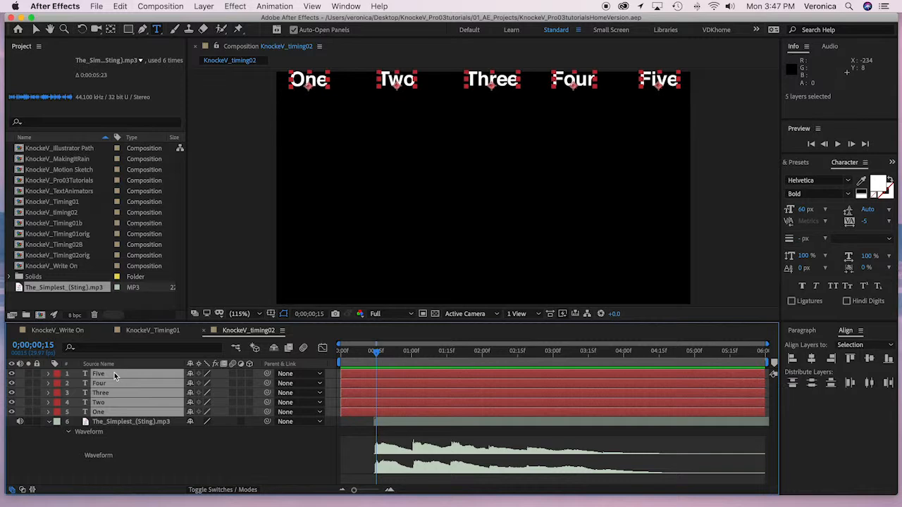
key("p")
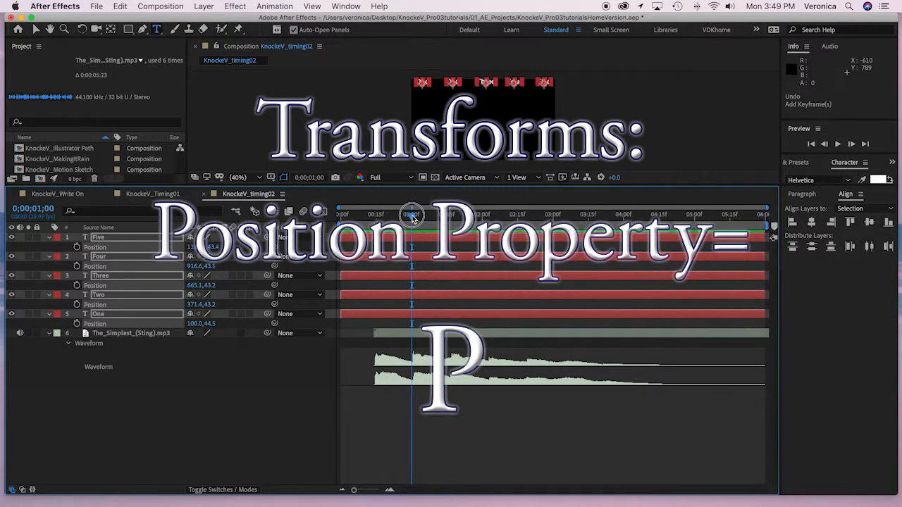
left_click_drag(413, 217, 335, 213)
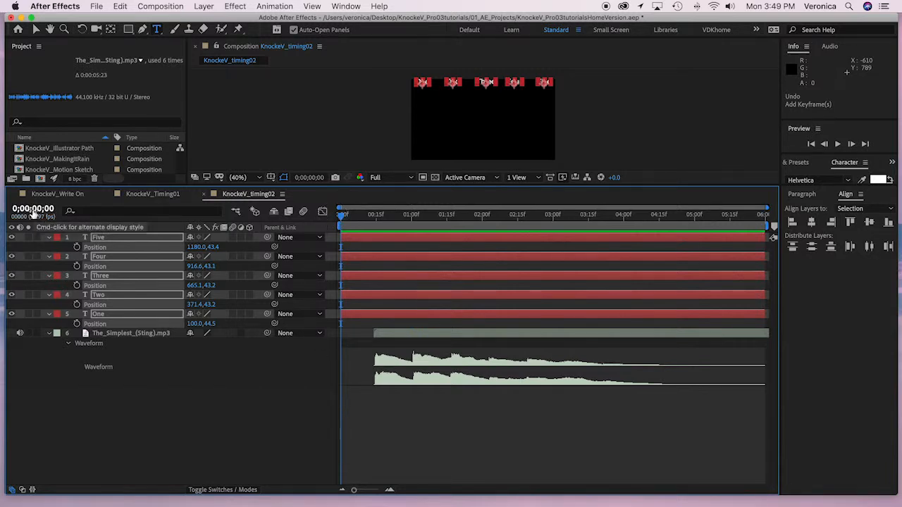
left_click(77, 249)
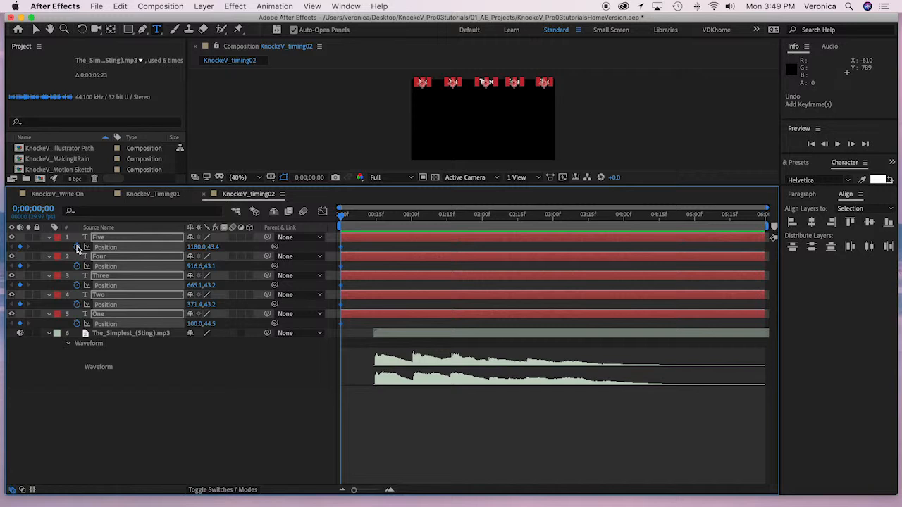
- At 0;00;00;15, align the bottoms of all five text layers to the composition's bottom edge and save the project
left_click_drag(342, 215, 378, 215)
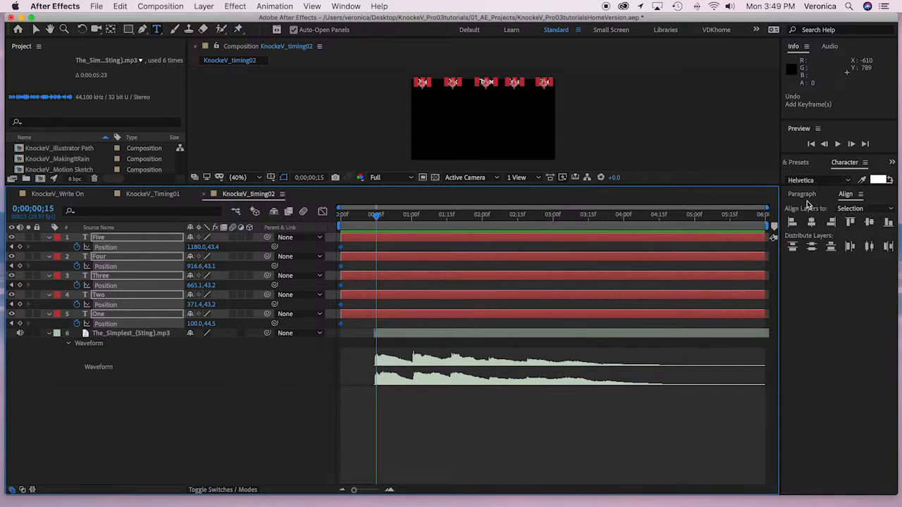
left_click(889, 212)
left_click(873, 233)
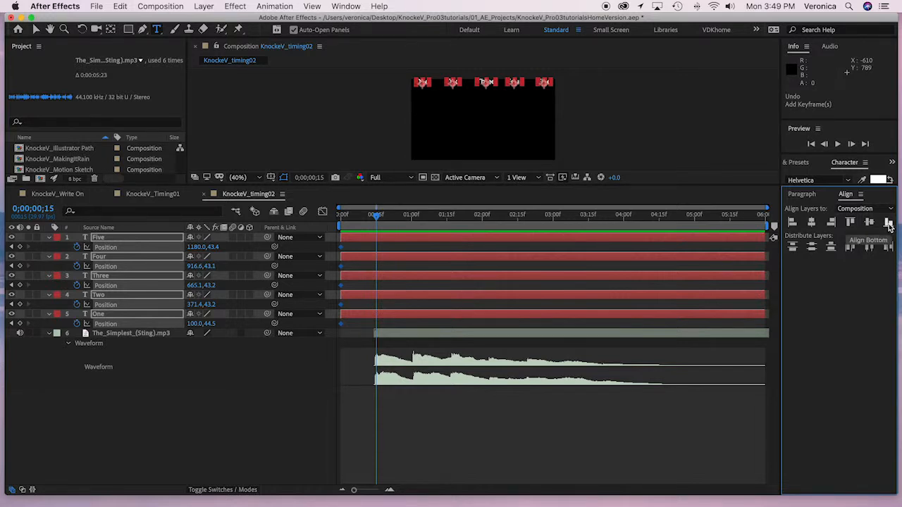
left_click(889, 222)
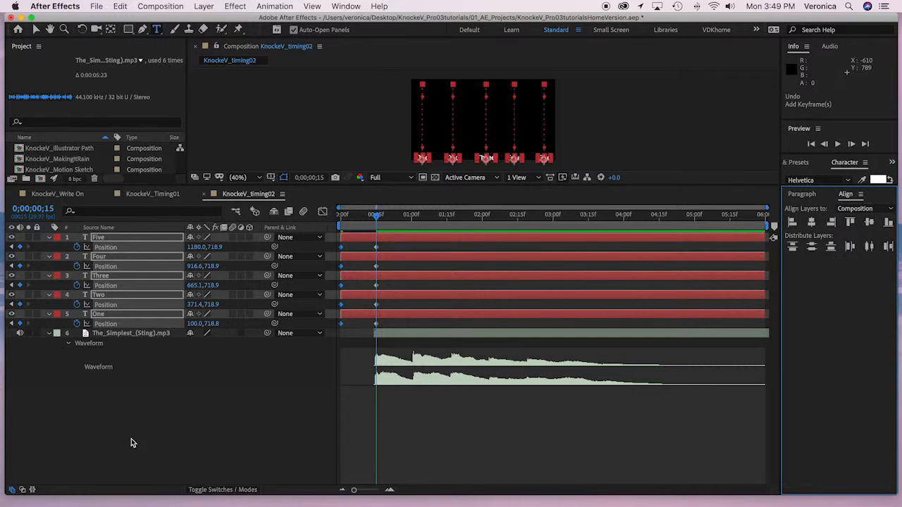
left_click(100, 442)
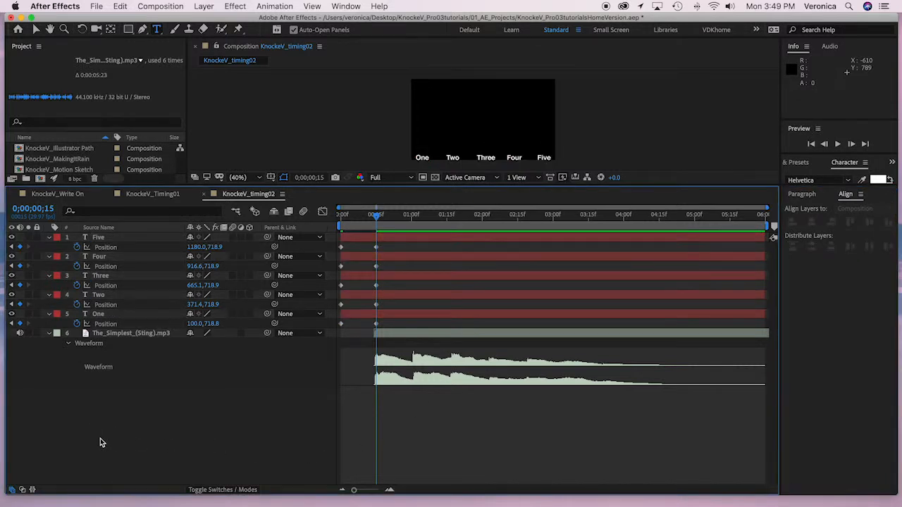
key("super+s")
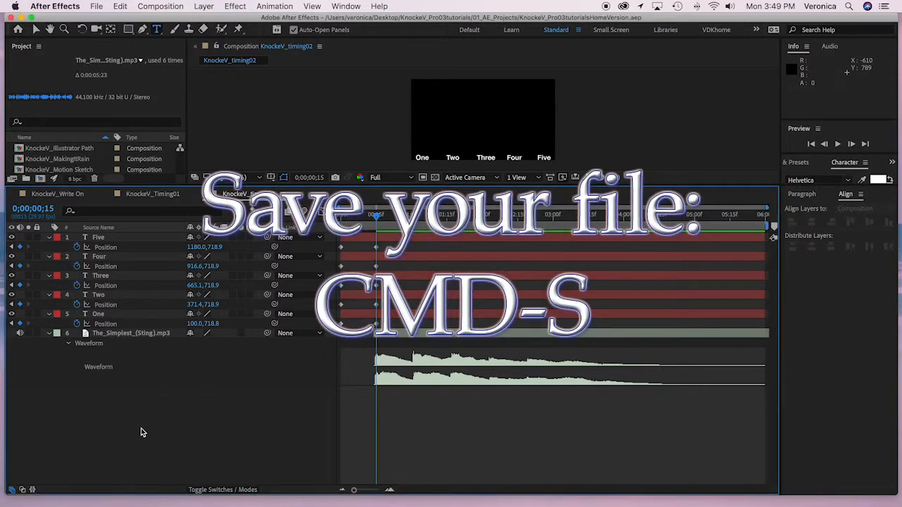
- Shift both Position keyframes of the Two layer so the last one lands on the second audio peak at 0;00;01;01
left_click_drag(373, 188, 366, 284)
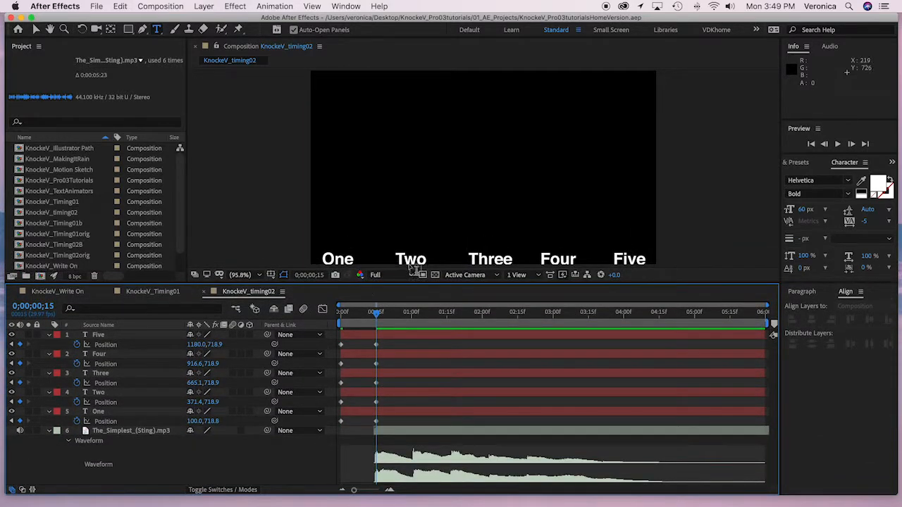
left_click_drag(376, 317, 309, 311)
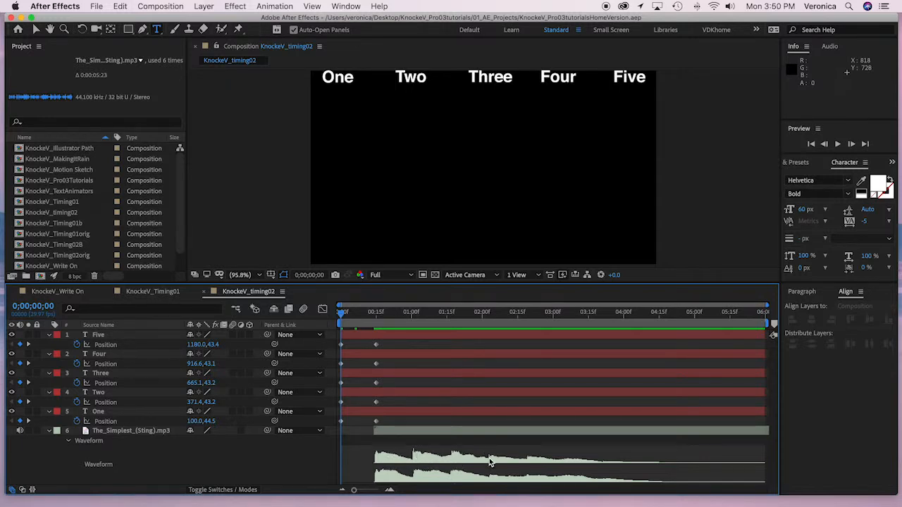
left_click(109, 395)
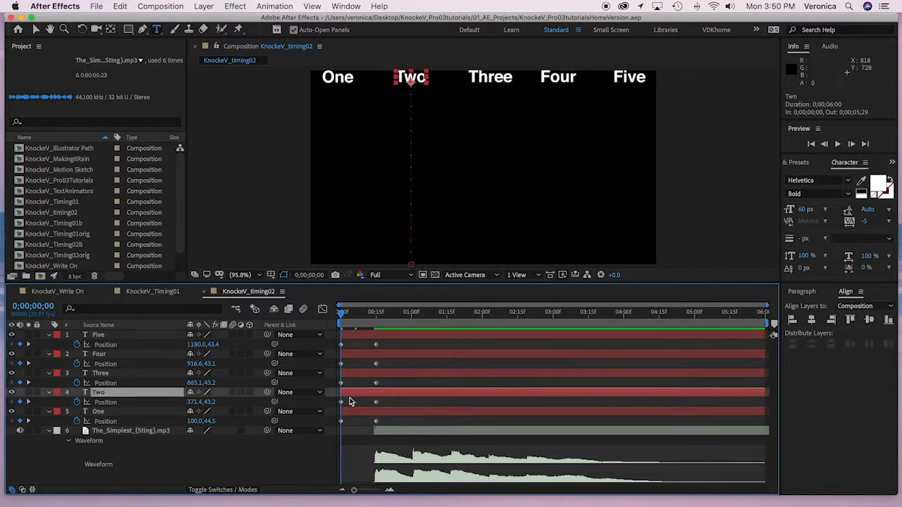
left_click(101, 405)
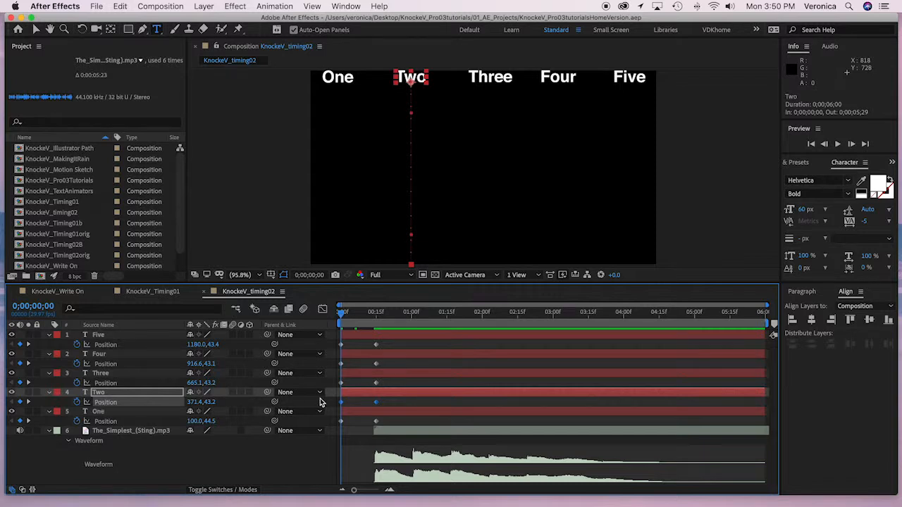
left_click_drag(343, 313, 416, 319)
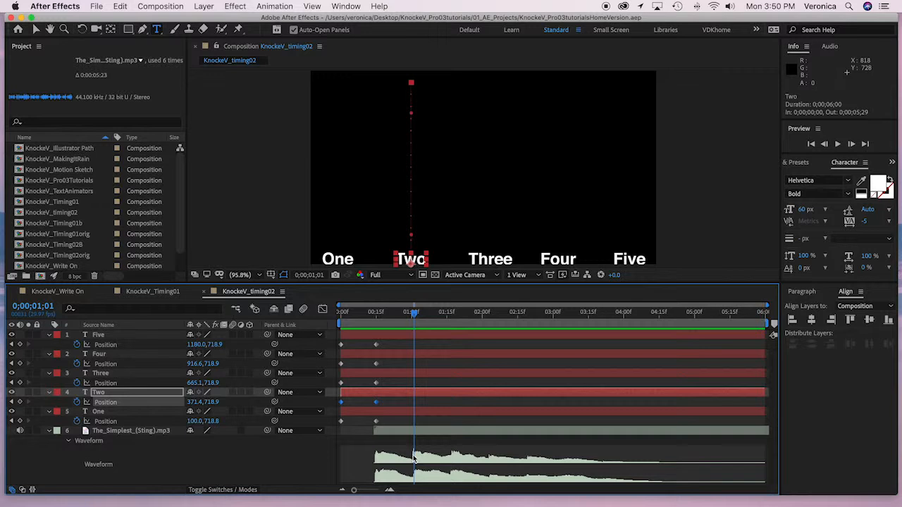
left_click_drag(379, 408, 415, 406)
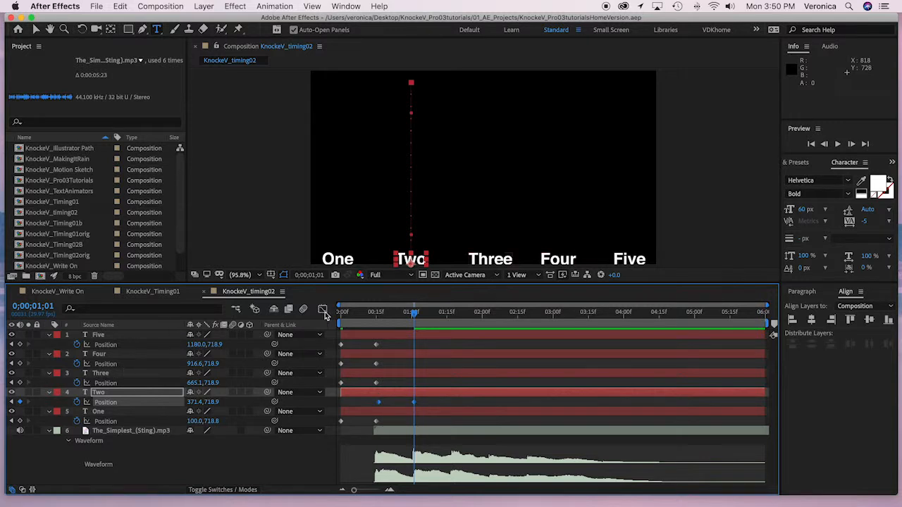
- Shift both Position keyframes of the Three layer so the last one lands on the third audio peak at 0;00;01;18
left_click(98, 374)
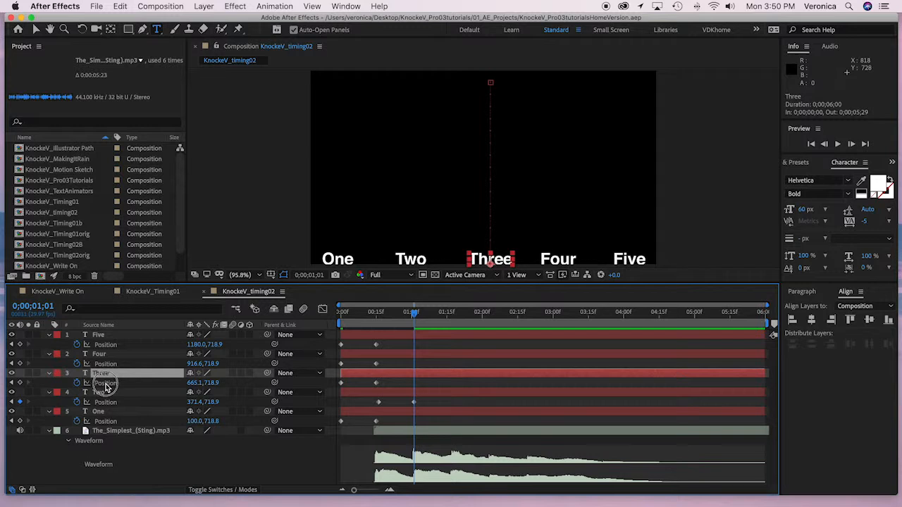
left_click(105, 383)
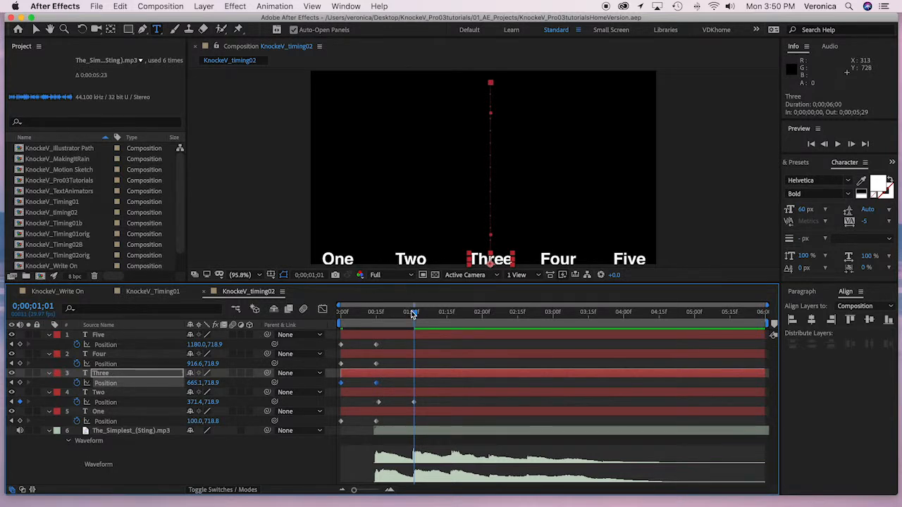
left_click_drag(413, 317, 454, 314)
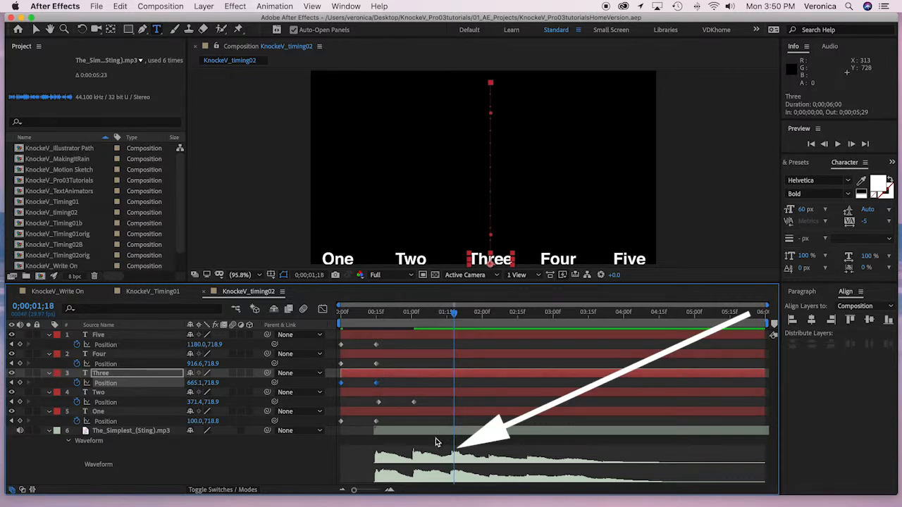
left_click_drag(376, 383, 454, 384)
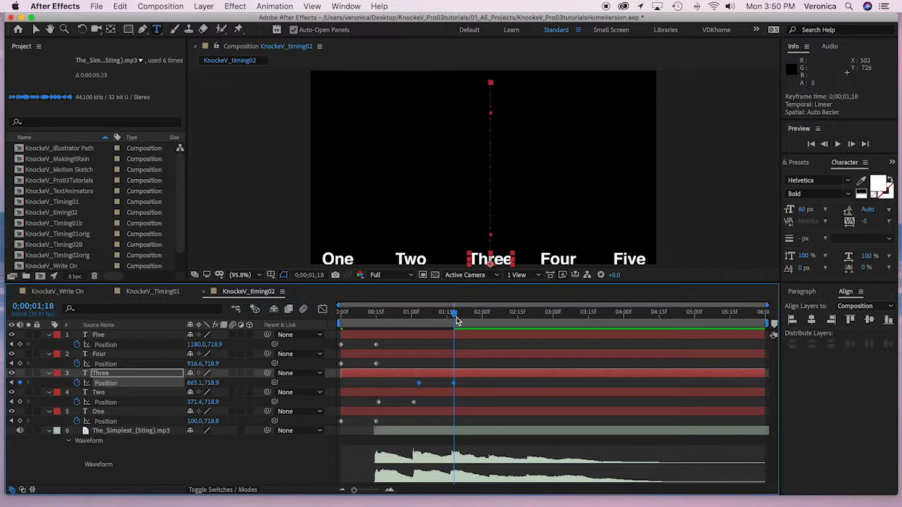
- Shift both Position keyframes of the Four layer so the last one lands on the fourth audio peak at 0;00;02;04
left_click_drag(456, 313, 493, 311)
left_click(117, 354)
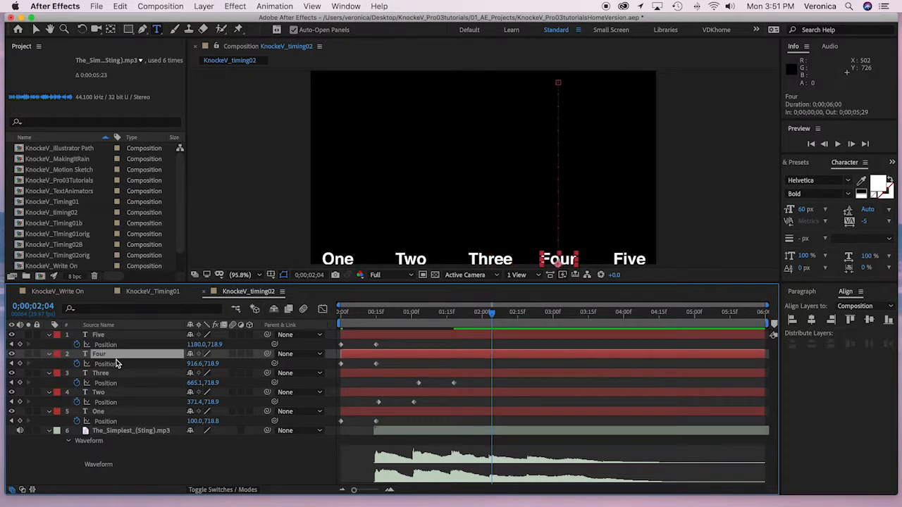
left_click(110, 365)
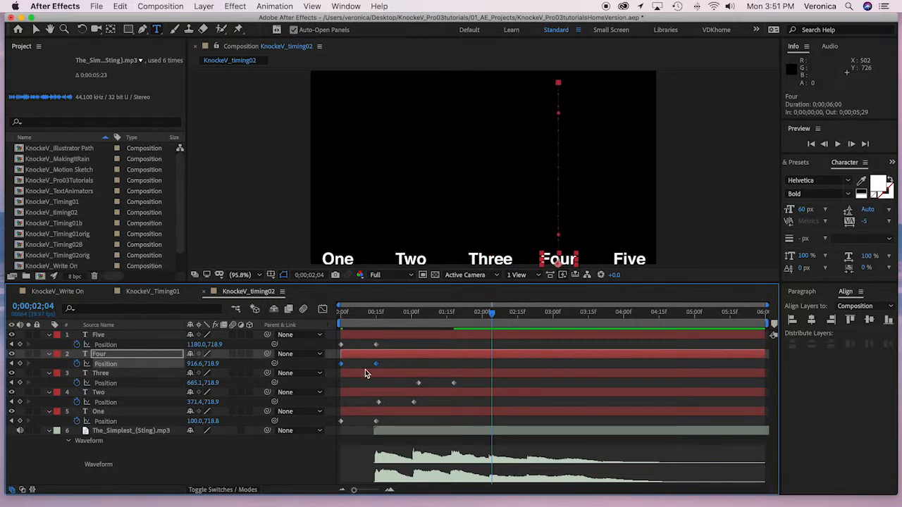
left_click_drag(378, 366, 492, 365)
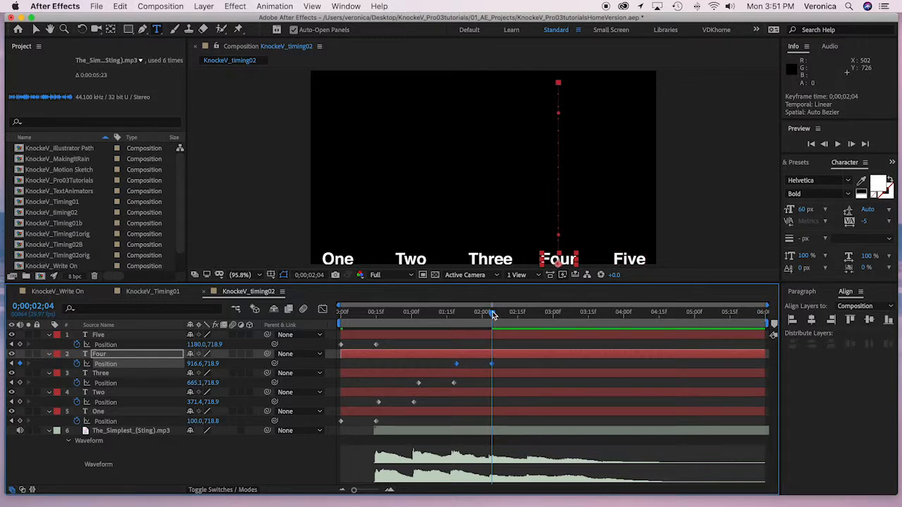
- Shift both Position keyframes of the Five layer so the last one lands on the fifth audio peak at 0;00;02;20
left_click_drag(493, 315, 530, 321)
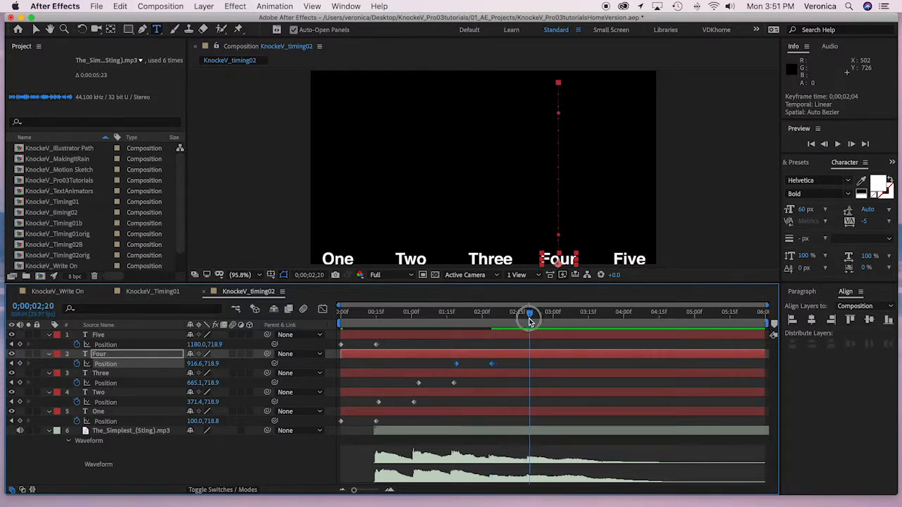
left_click(99, 336)
left_click(105, 344)
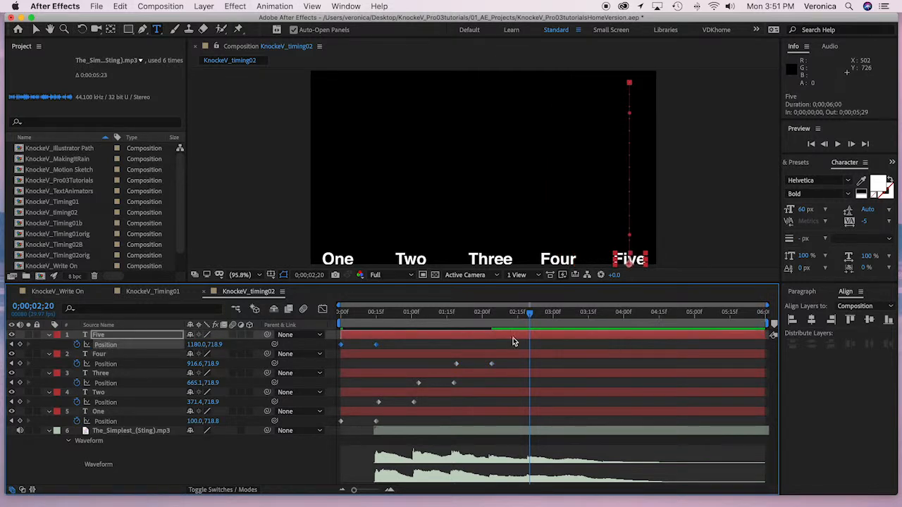
left_click_drag(377, 345, 520, 350)
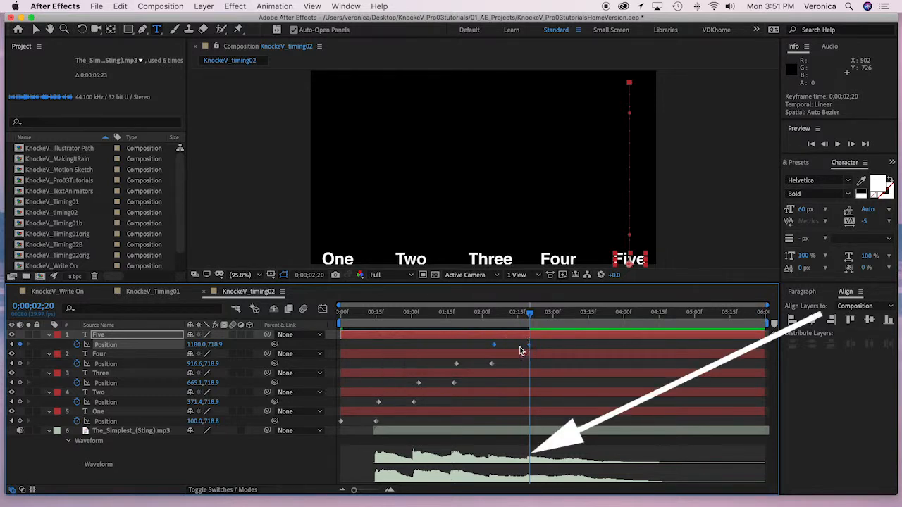
- Return to the start of the composition, save the project and preview the animation with its audio
left_click_drag(529, 313, 238, 306)
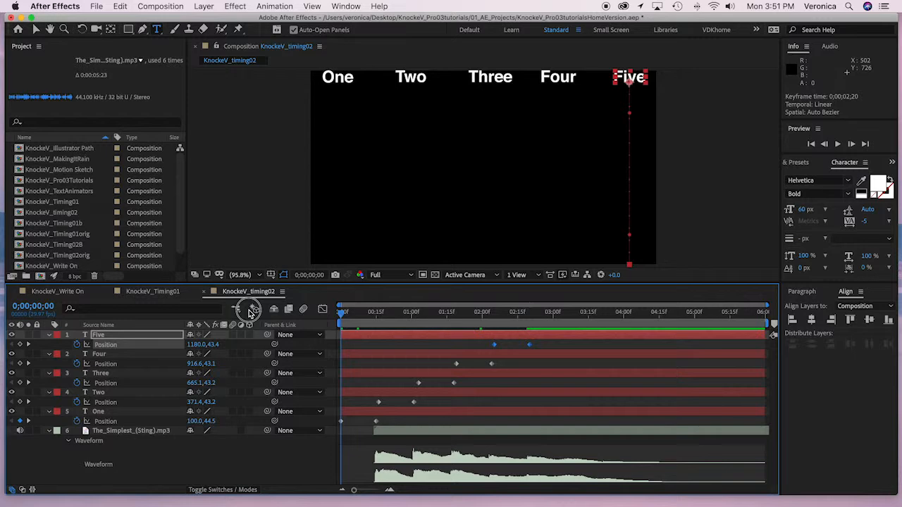
key("super+s")
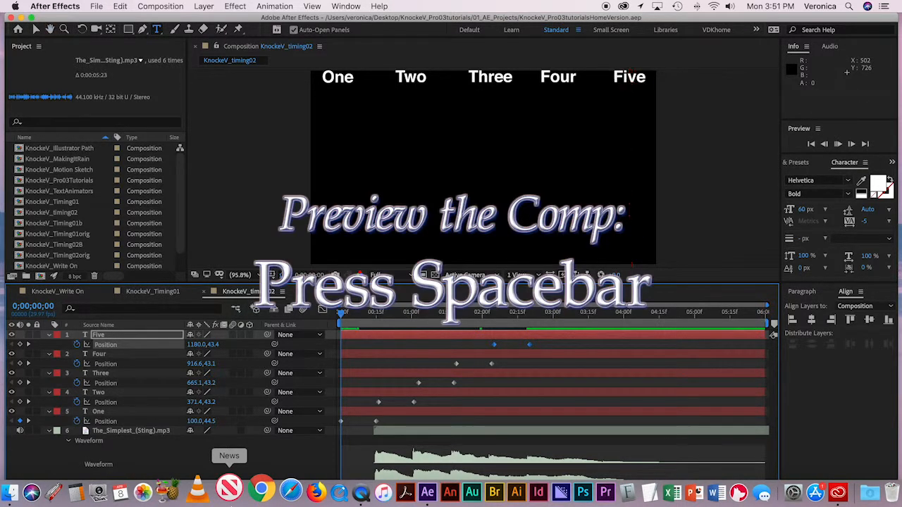
key("space")
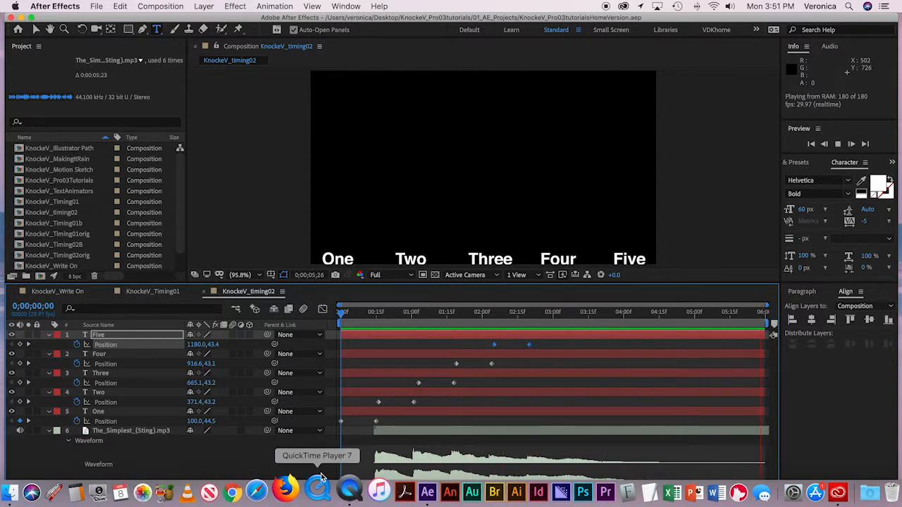
- Stop the preview with all layers deselected and return to the start of the composition
left_click(240, 464)
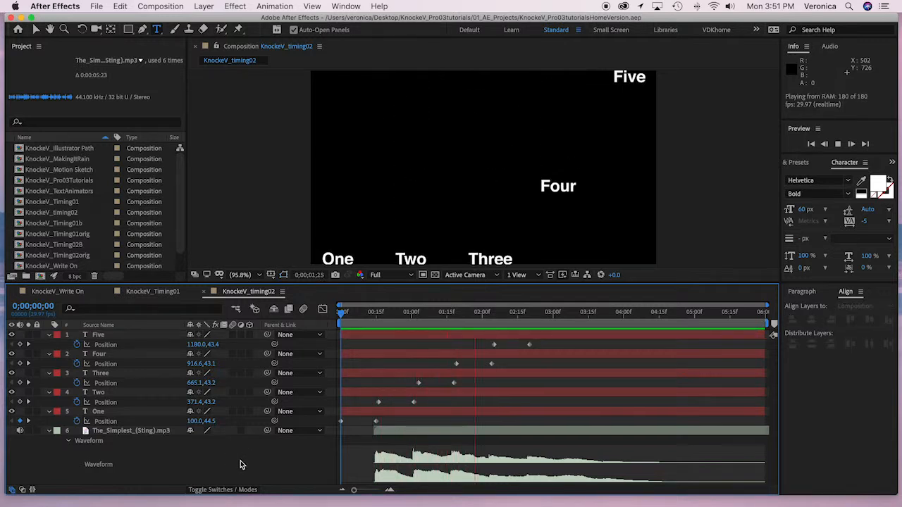
key("space")
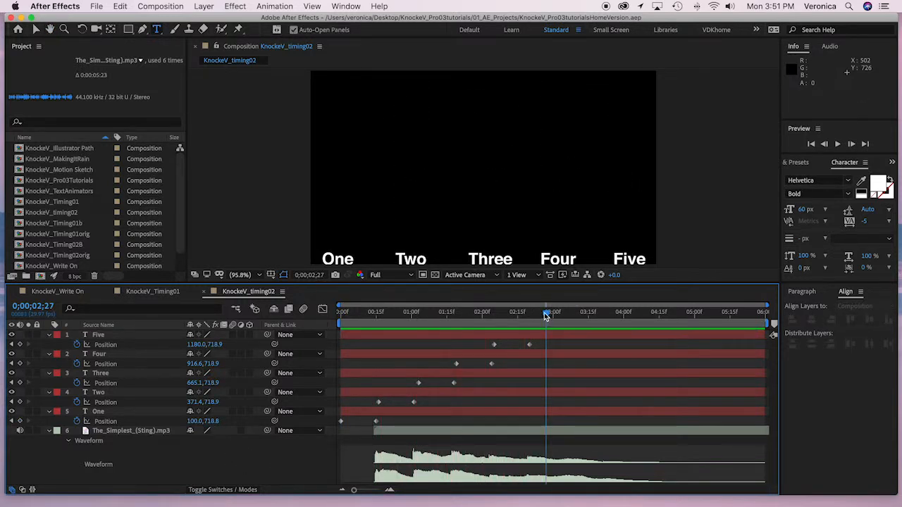
left_click_drag(547, 314, 288, 296)
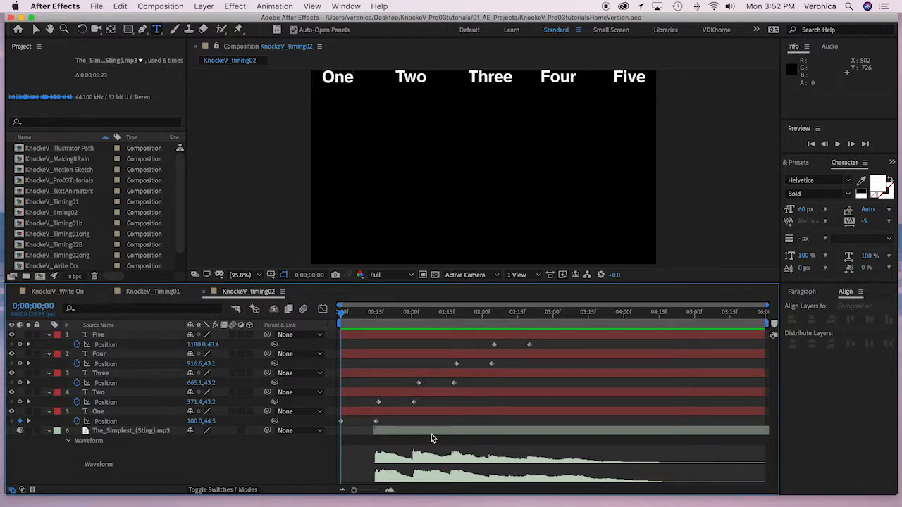
- Apply Easy Ease Out to the first Position keyframe of the One layer
right_click(341, 421)
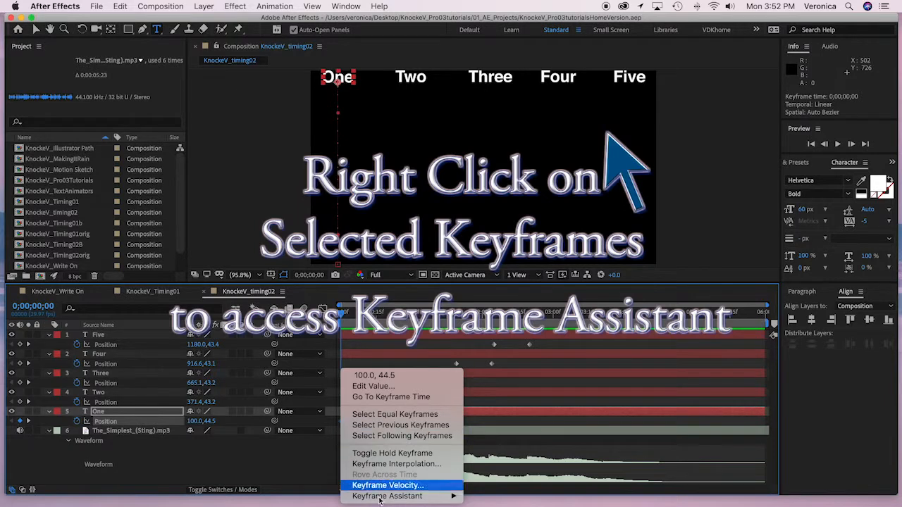
mouse_move(396, 500)
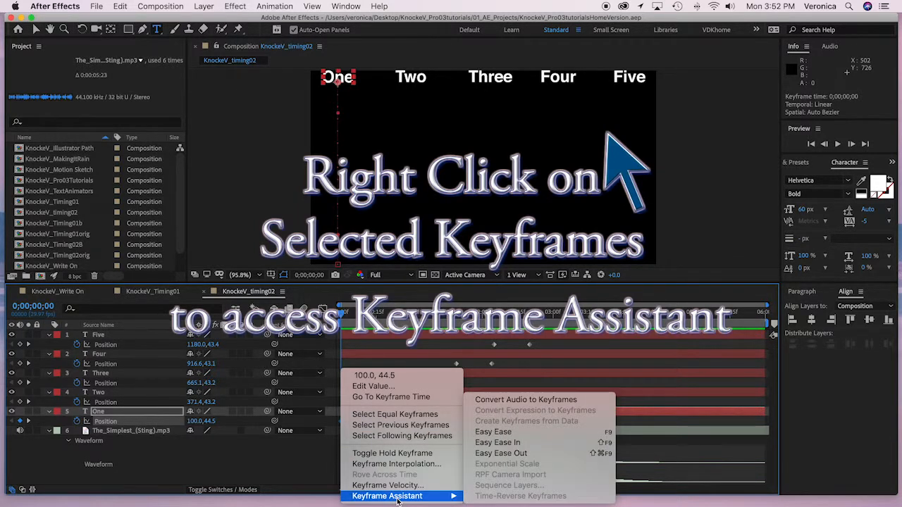
left_click(499, 453)
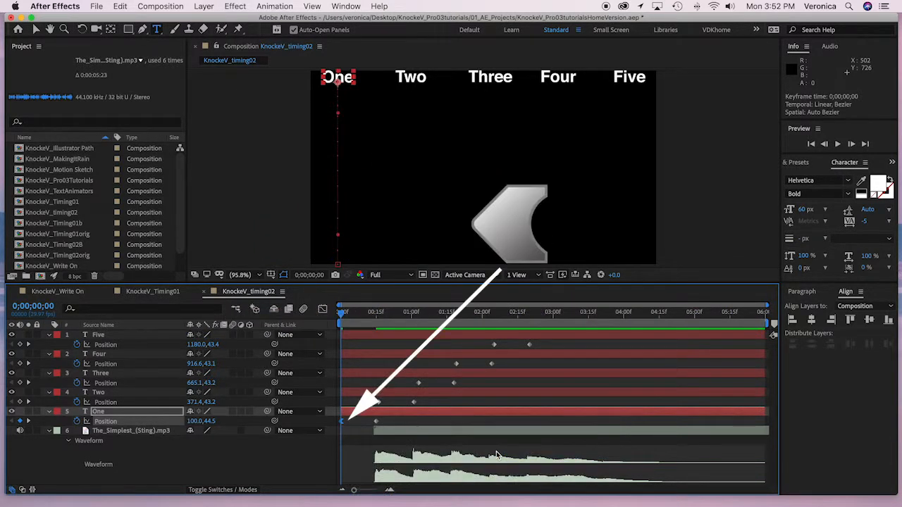
- Apply Easy Ease Out to the first Position keyframe of the Two layer
left_click(380, 403)
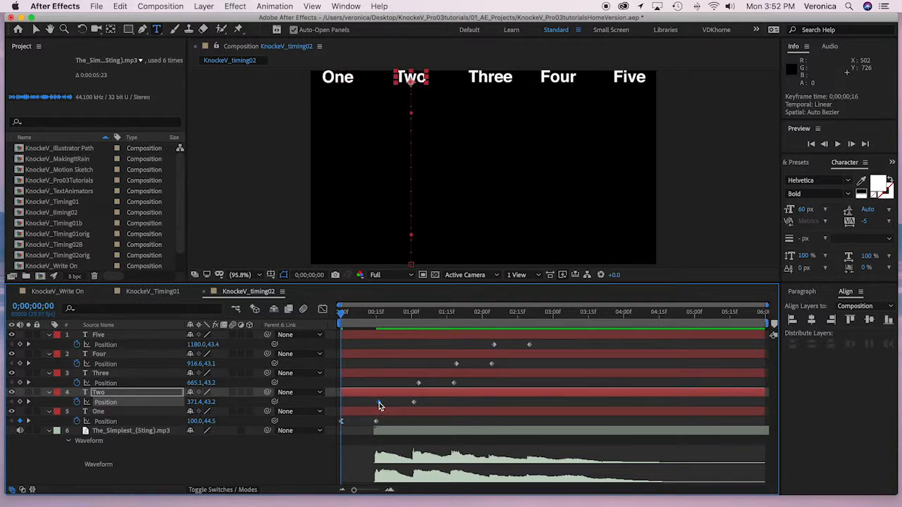
right_click(379, 402)
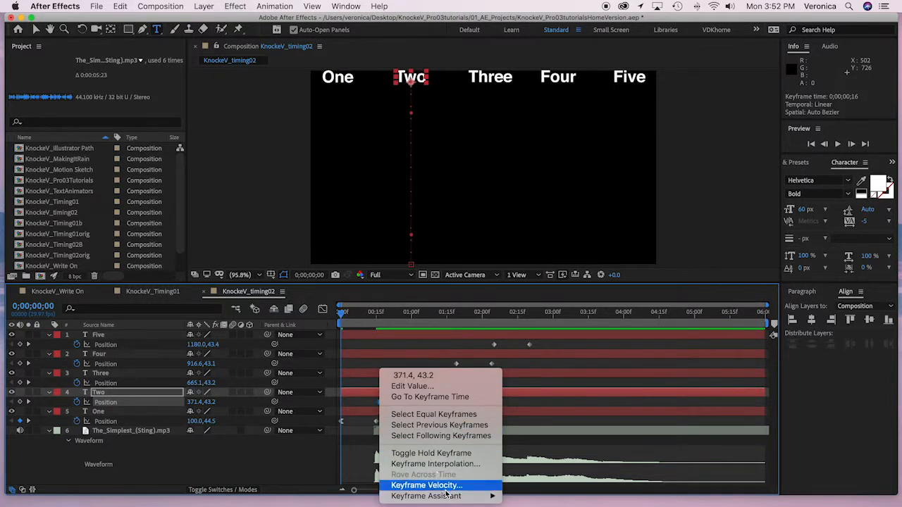
mouse_move(486, 496)
left_click(547, 453)
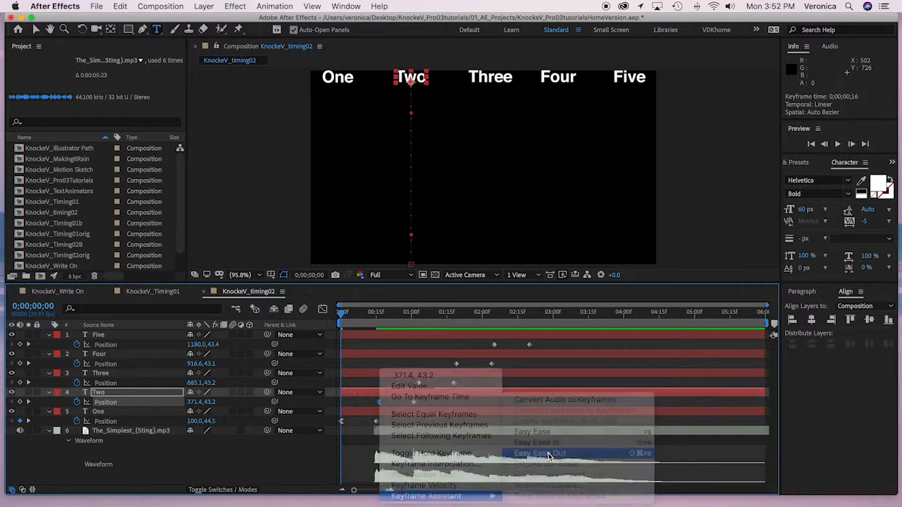
- Apply Easy Ease Out to the first Position keyframe of the Three layer
left_click(418, 386)
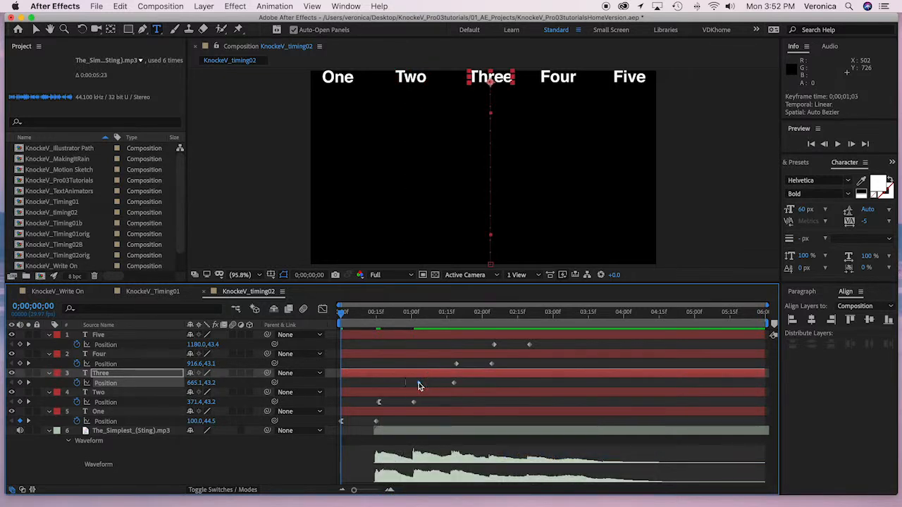
right_click(419, 384)
mouse_move(469, 496)
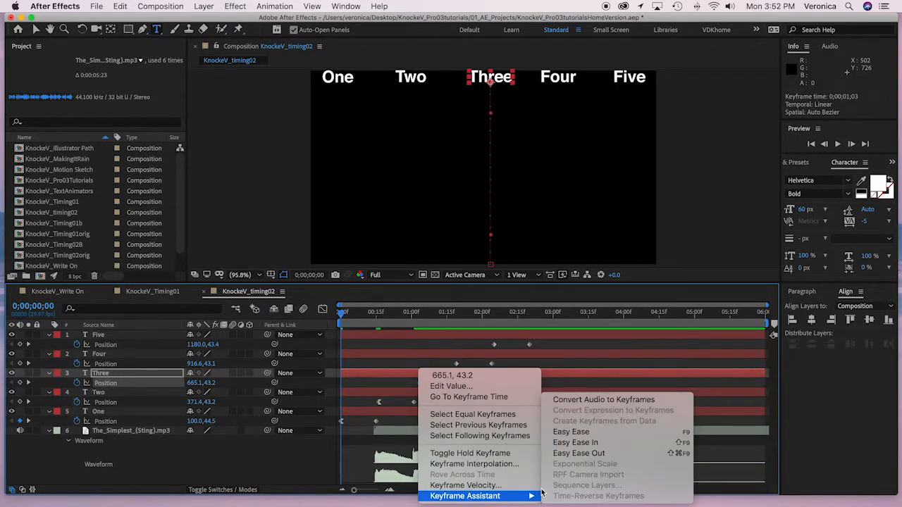
left_click(584, 454)
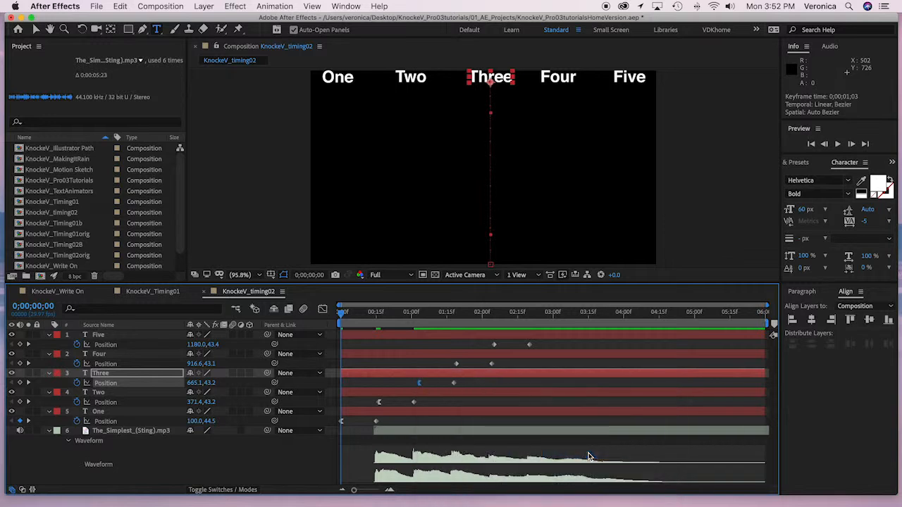
- Apply Easy Ease Out to the first Position keyframe of the Four layer
left_click(457, 363)
right_click(457, 364)
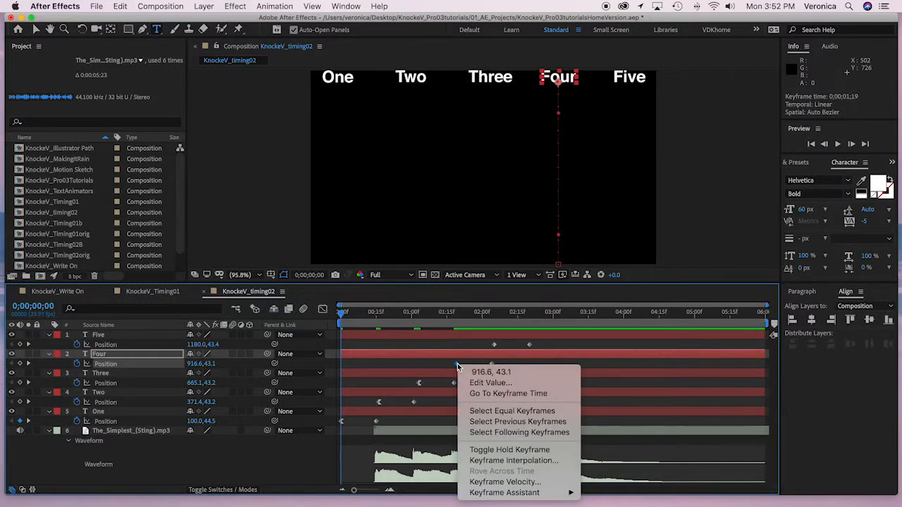
mouse_move(505, 493)
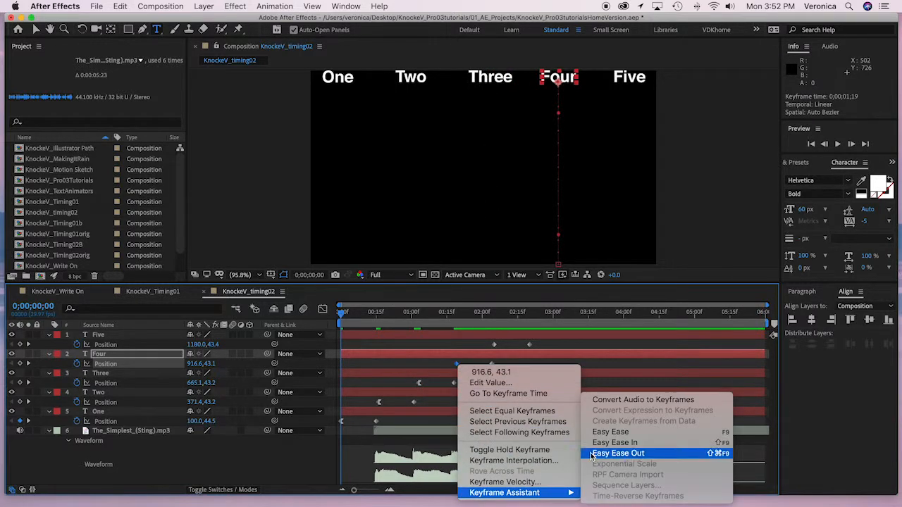
left_click(611, 454)
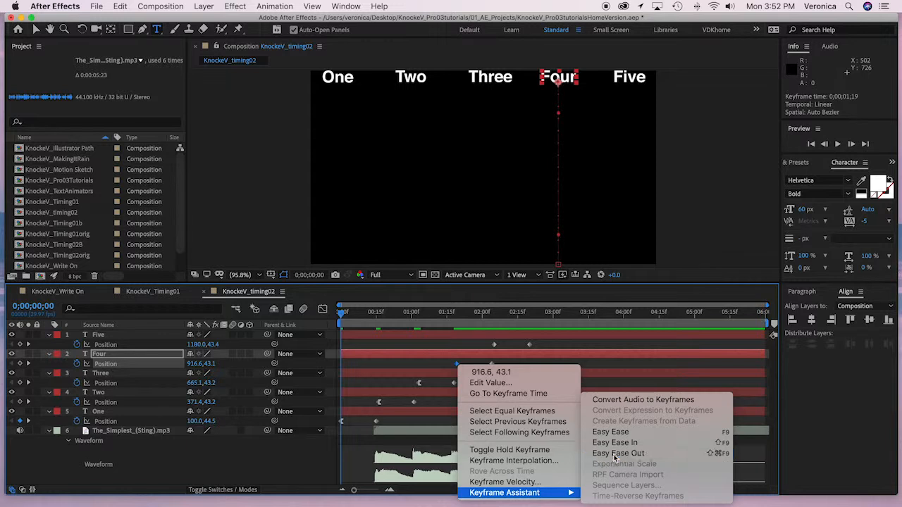
- Apply Easy Ease Out to the first Position keyframe of the Five layer
left_click(494, 345)
right_click(494, 346)
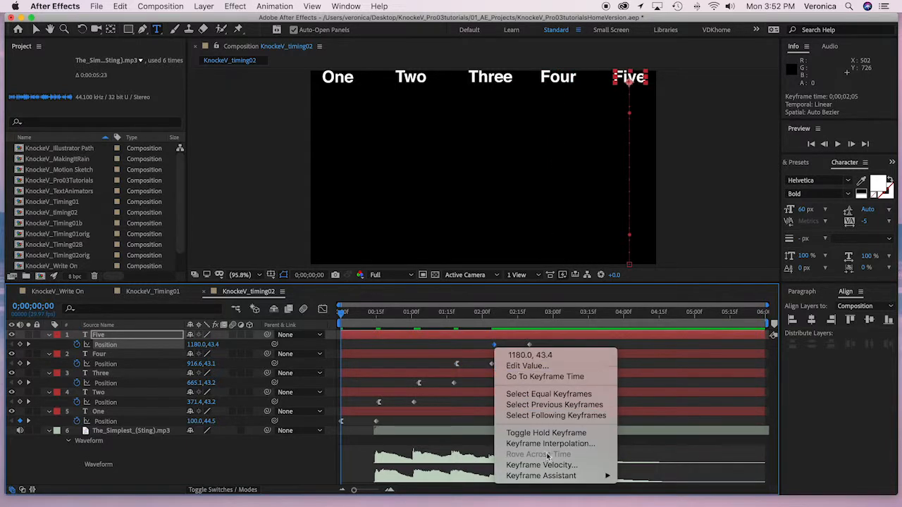
mouse_move(557, 476)
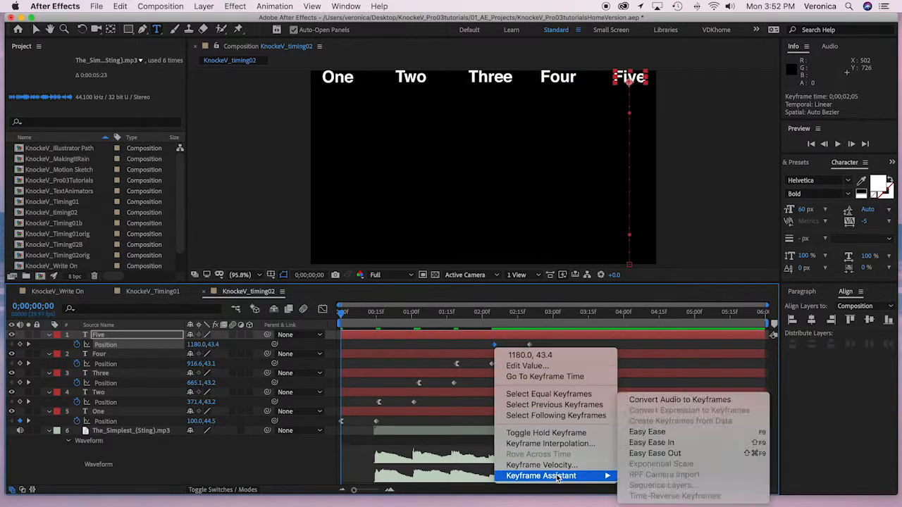
left_click(646, 455)
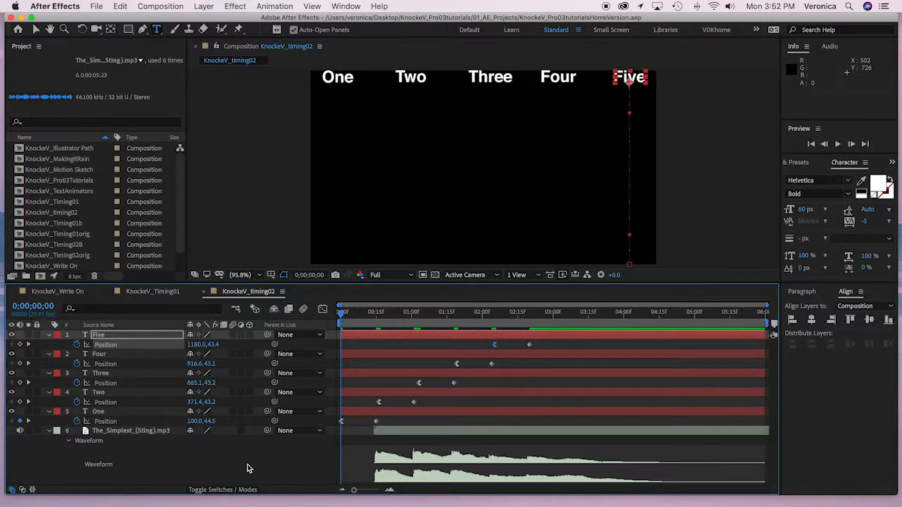
- Preview the eased word drops, then return to the start of the composition and clear the selection
key("space")
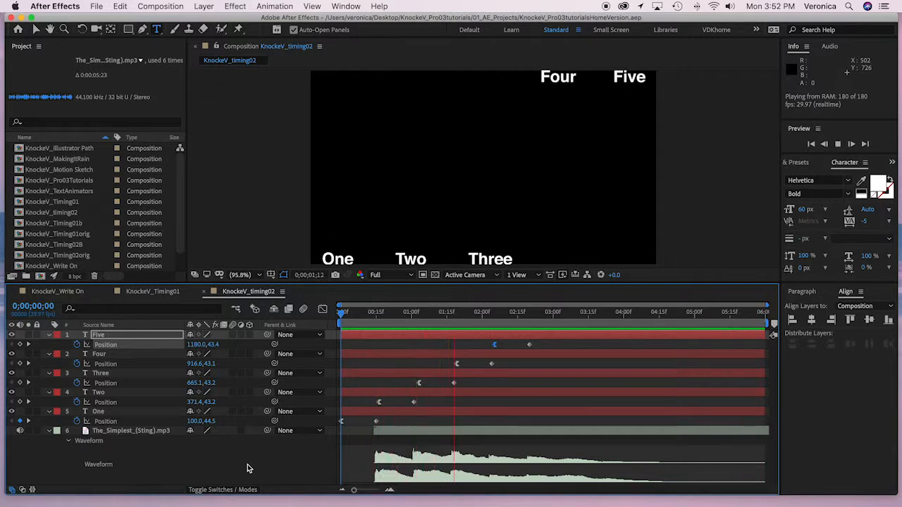
key("space")
left_click_drag(608, 315, 310, 314)
left_click(227, 474)
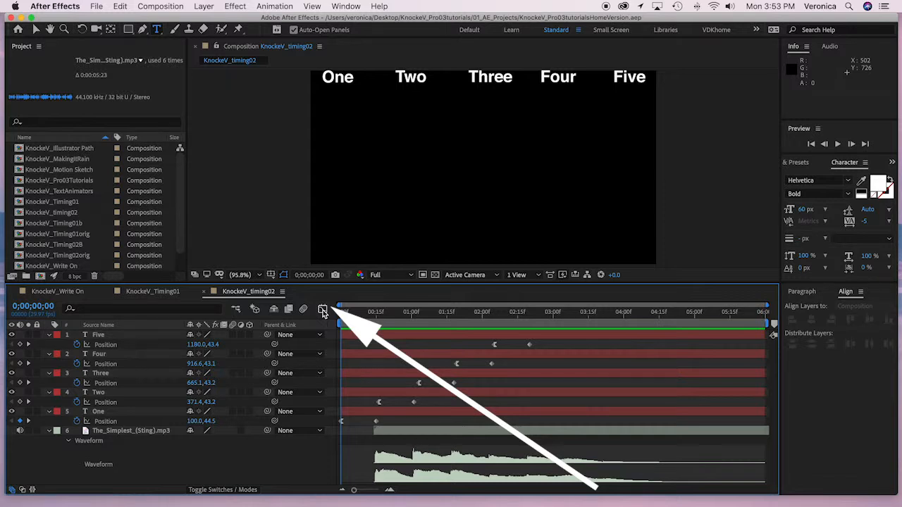
- Switch the timeline to the Graph Editor and duplicate the Two layer
left_click(323, 310)
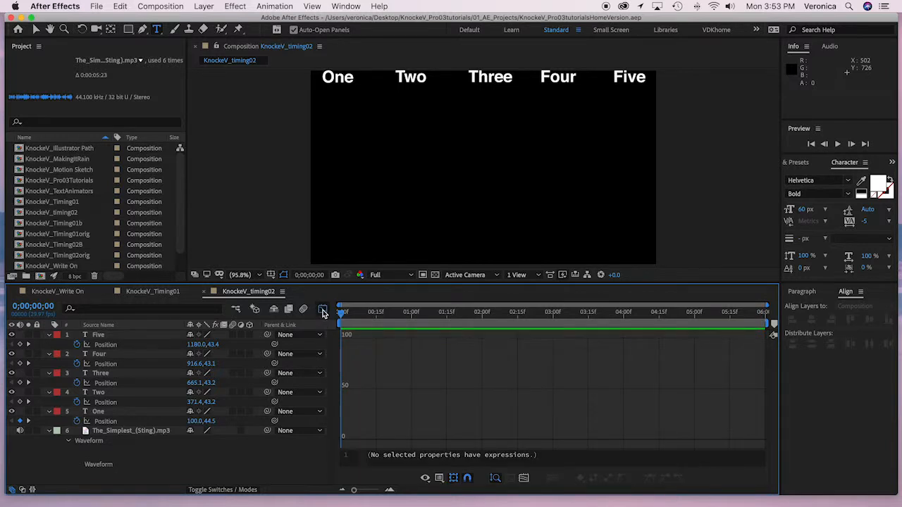
left_click(128, 394)
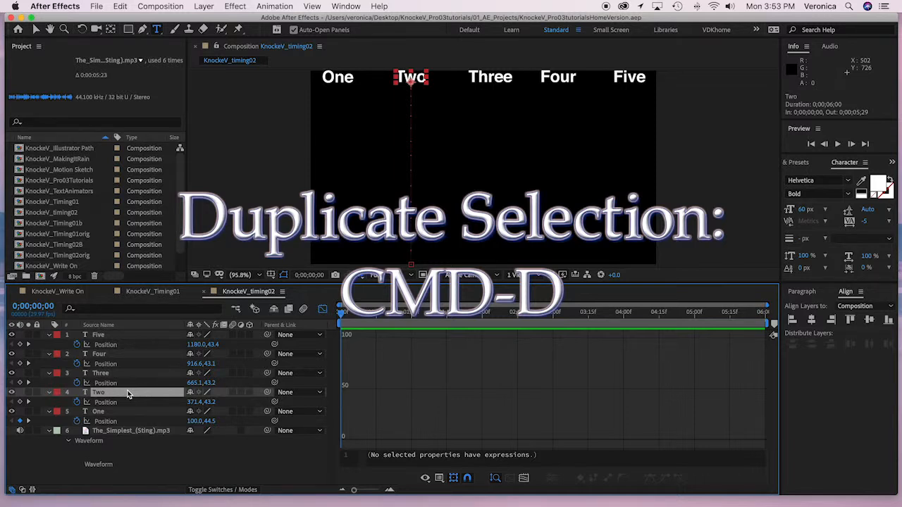
key("cmd+d")
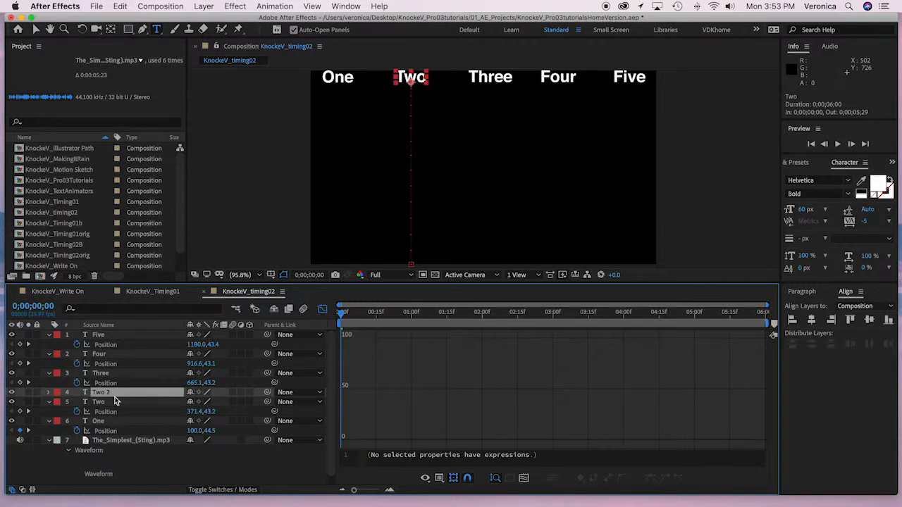
- Set the text fill color of the original Two layer to red FF0000 and deselect it
left_click(99, 402)
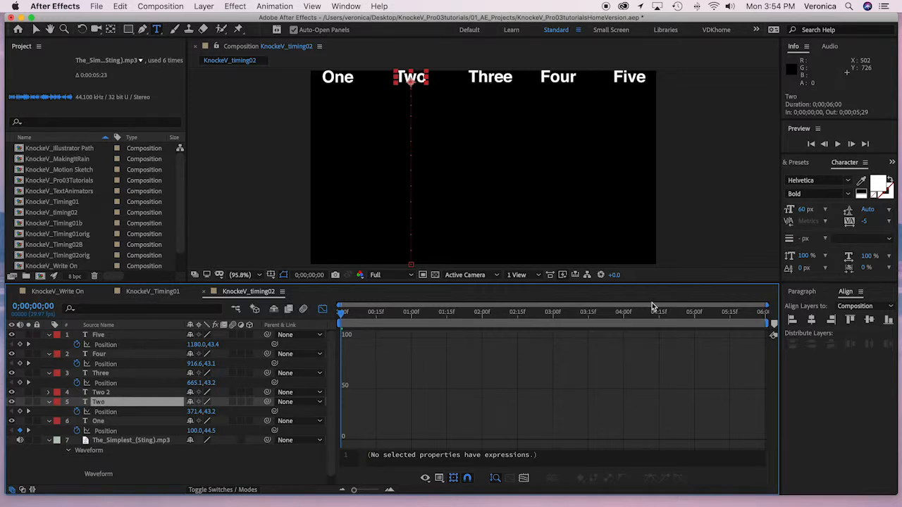
left_click(881, 185)
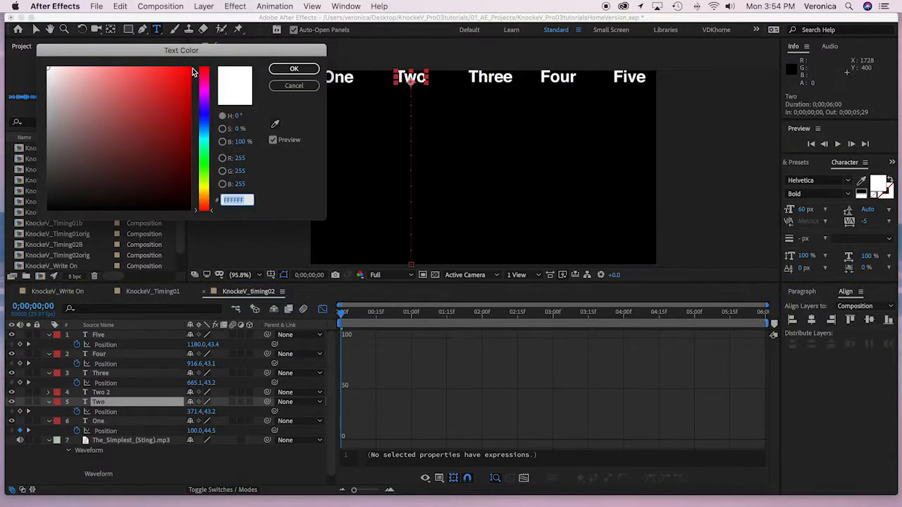
left_click(191, 68)
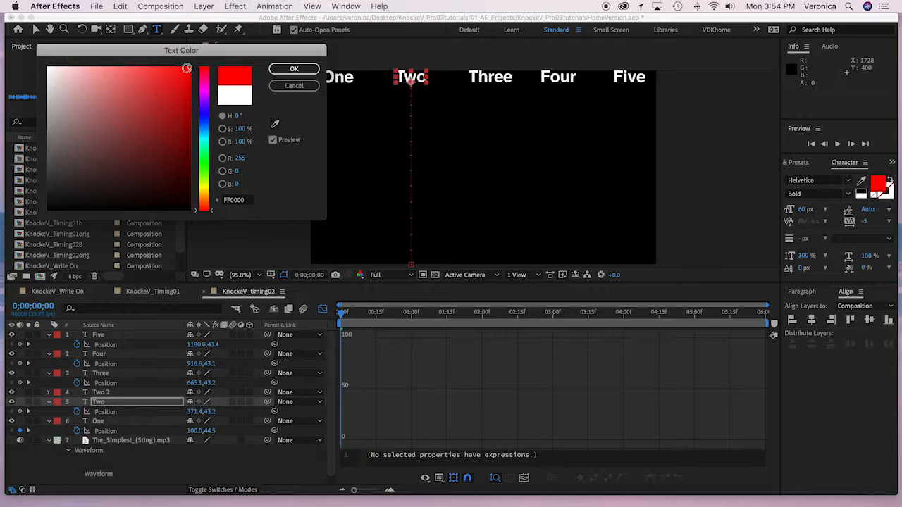
left_click(289, 69)
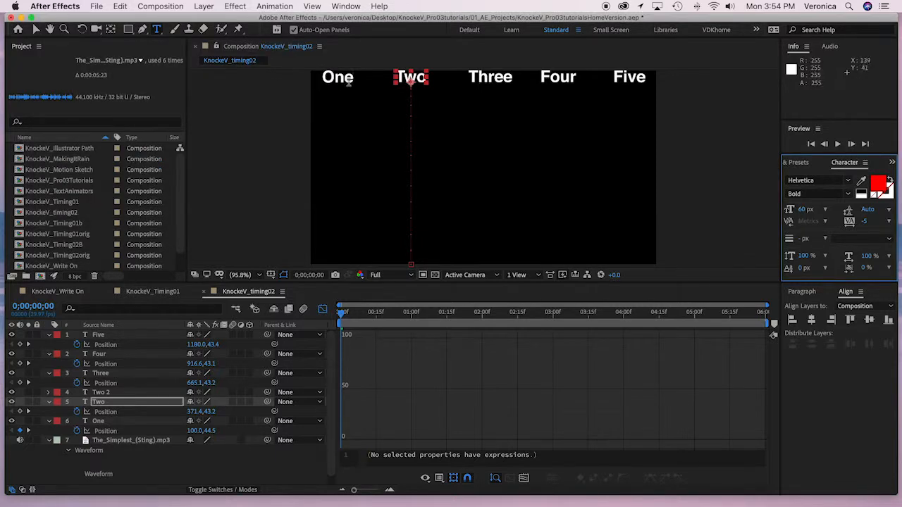
left_click(136, 477)
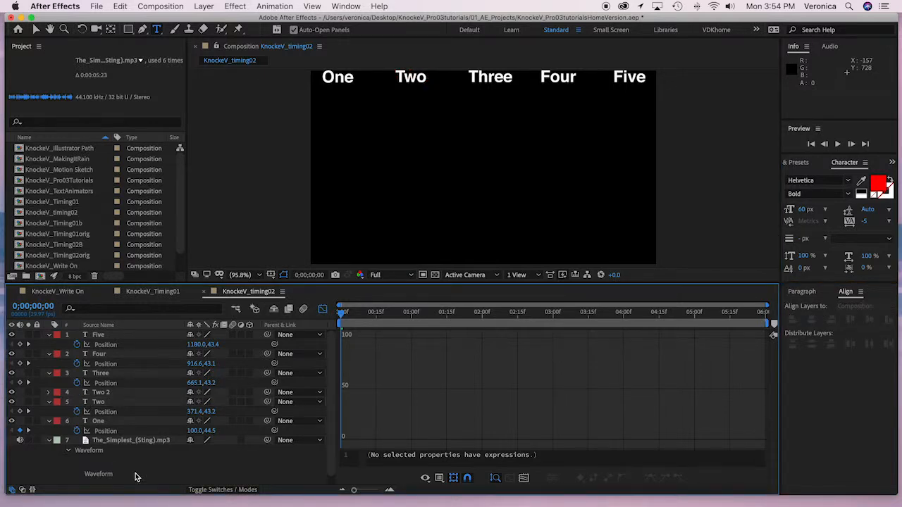
- Reveal only the Position property of the duplicate layer Two 2
left_click(115, 399)
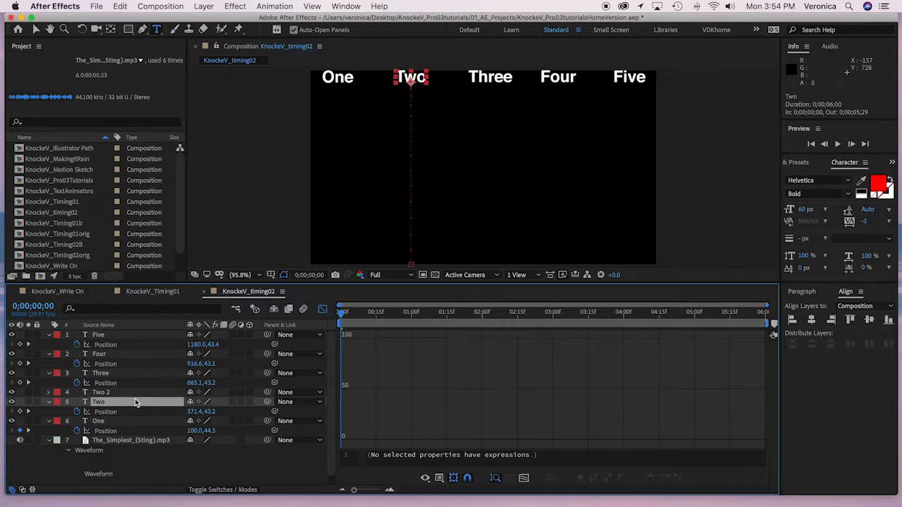
left_click(48, 393)
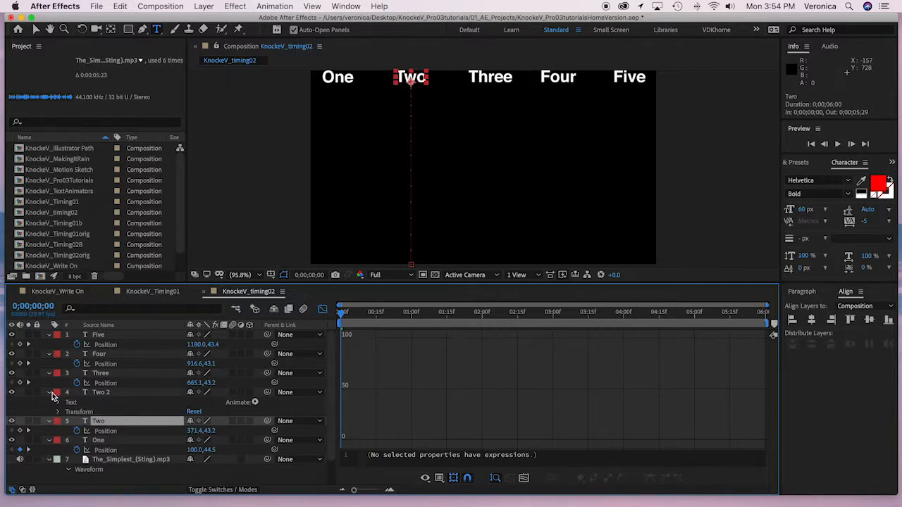
left_click(149, 398)
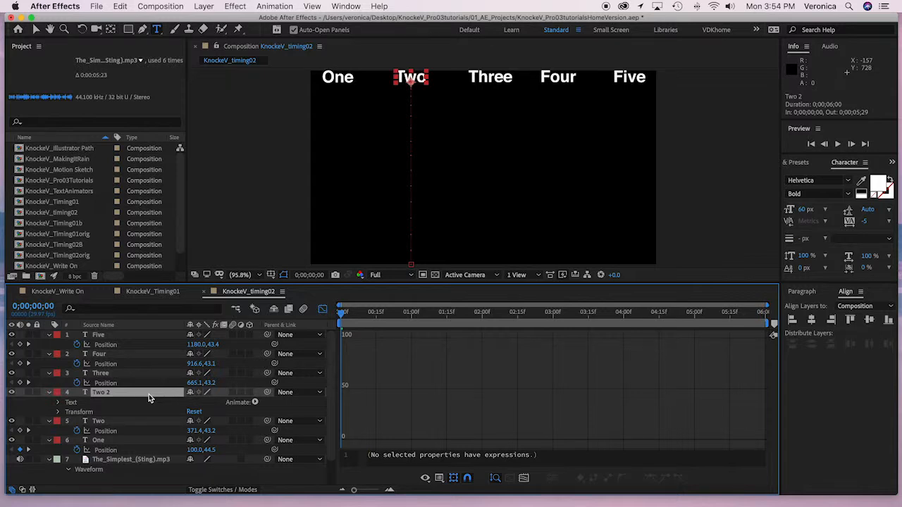
key("p")
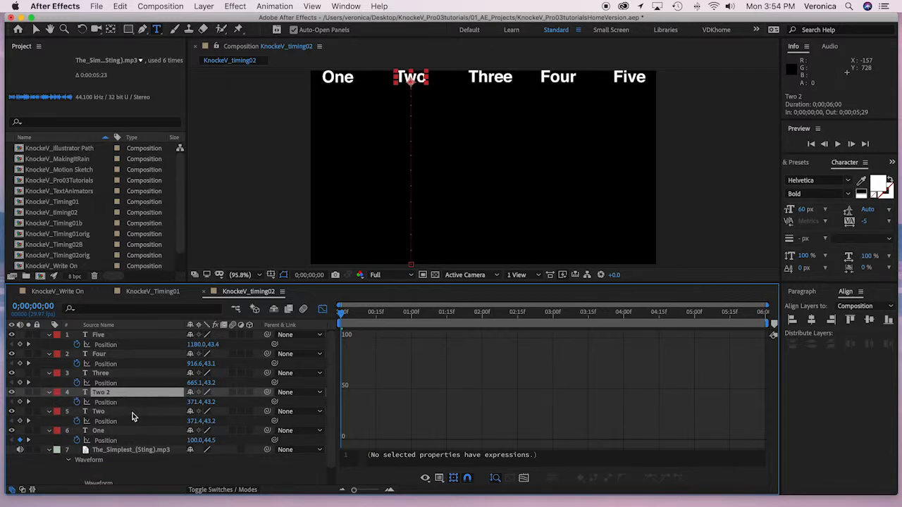
- Display the value graph of the original red Two layer's Position property
left_click(132, 415)
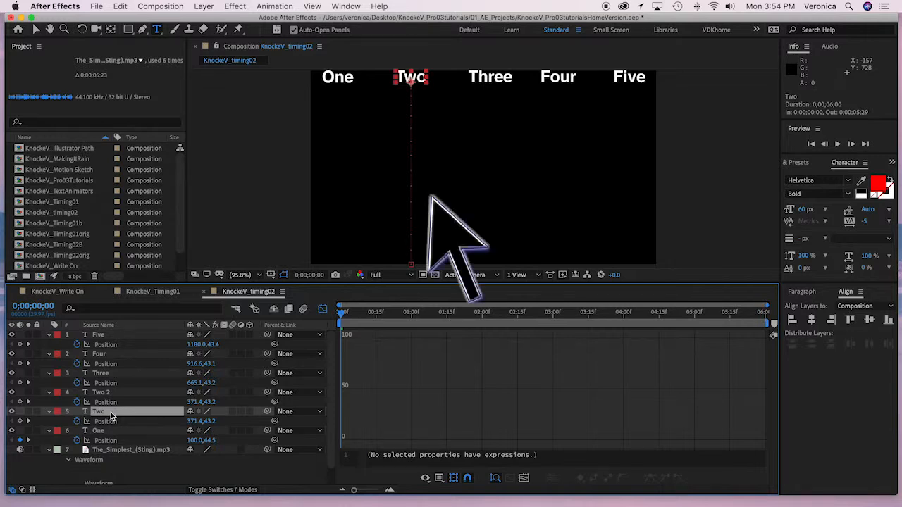
left_click(106, 422)
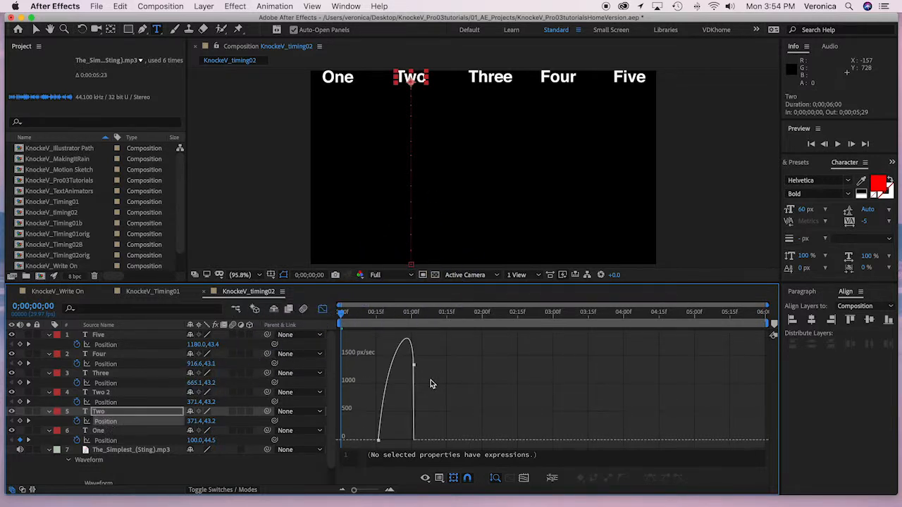
mouse_move(379, 440)
left_click(440, 479)
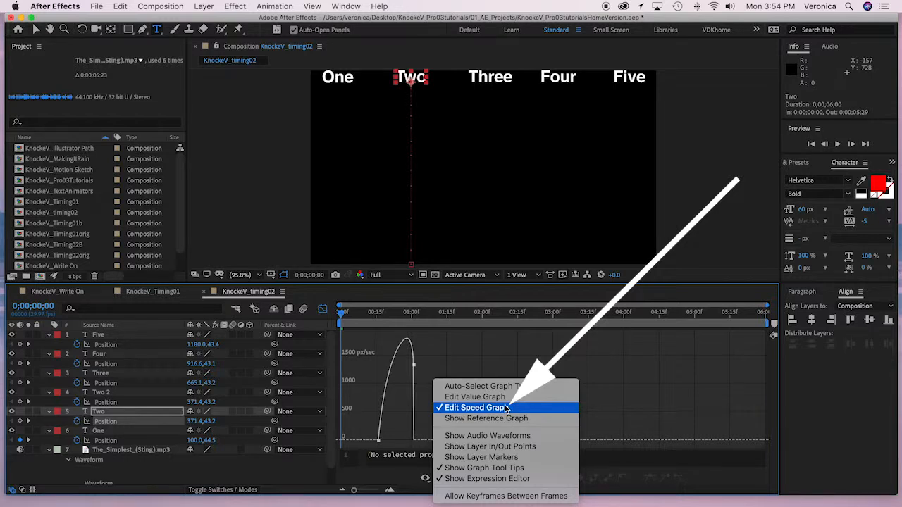
left_click(474, 397)
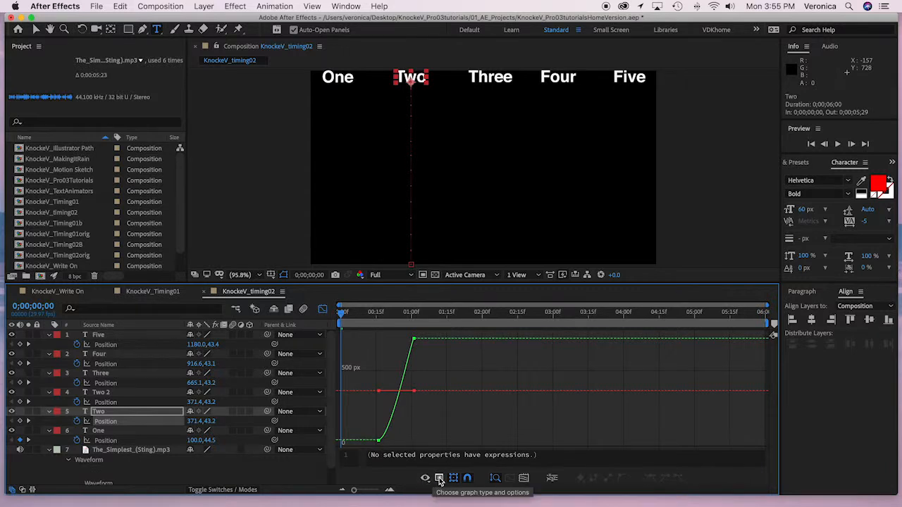
- Switch the Graph Editor back to the speed graph for the Two layer's Position
left_click(439, 480)
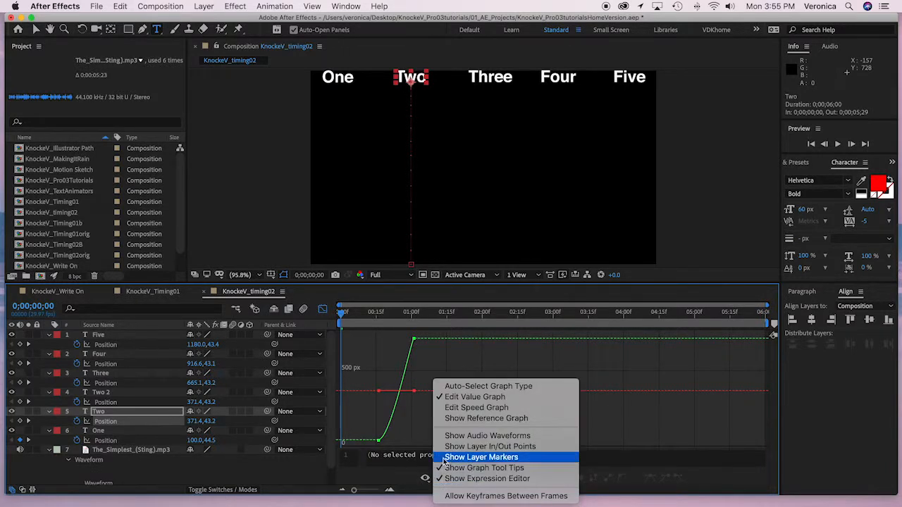
left_click(447, 407)
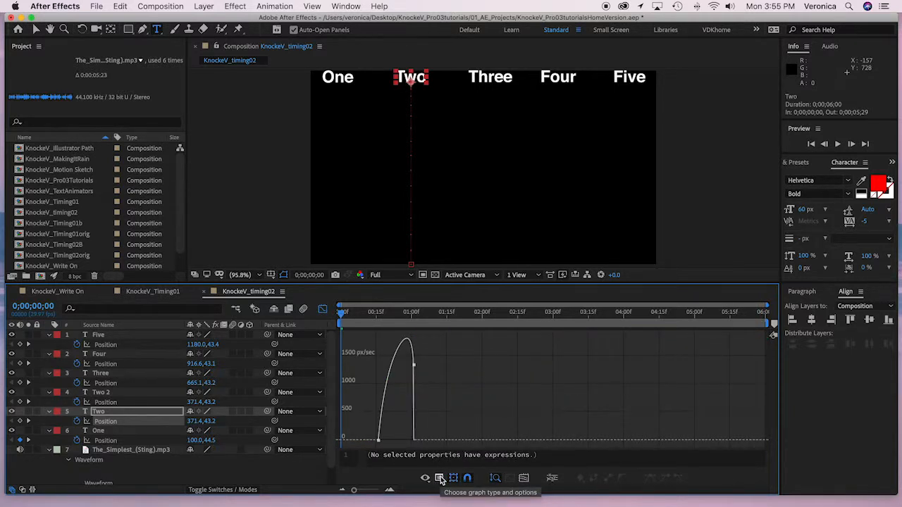
left_click(441, 479)
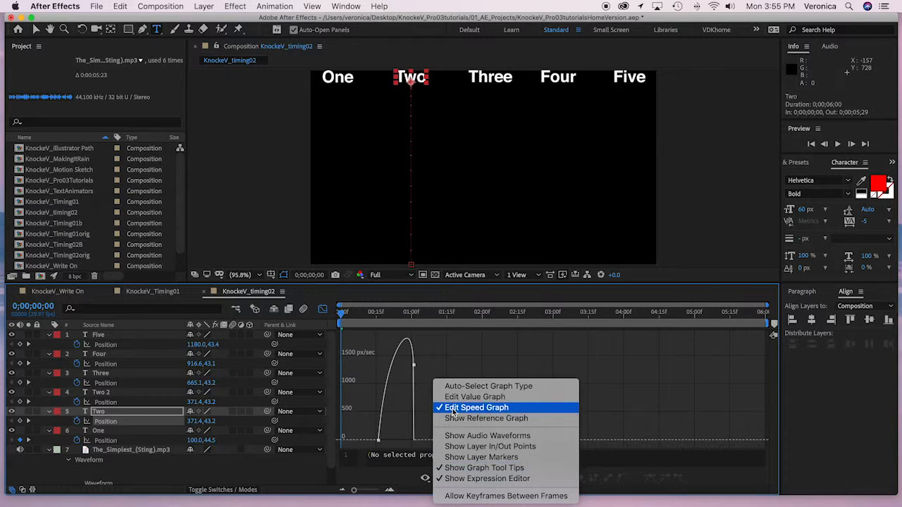
left_click(365, 473)
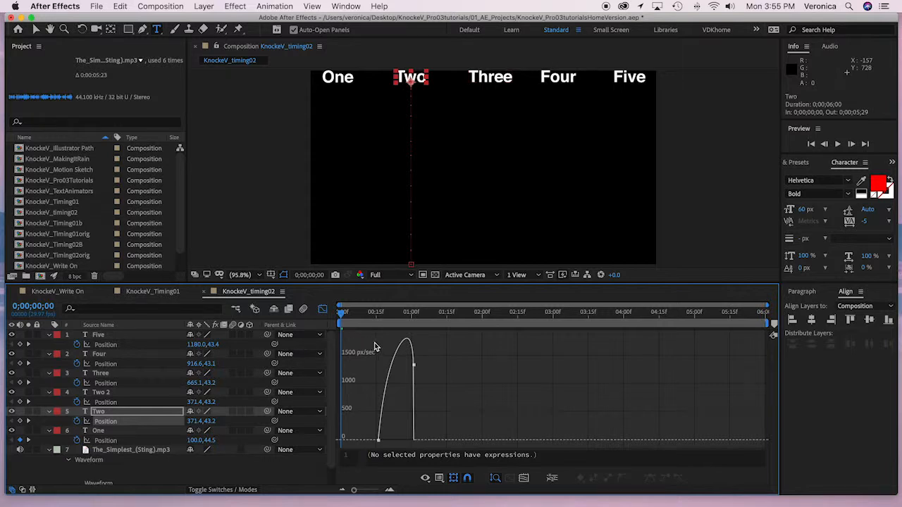
- Lengthen the incoming handle of the red Two layer's last Position keyframe to about 54% influence at about 1340 px/sec
mouse_move(414, 365)
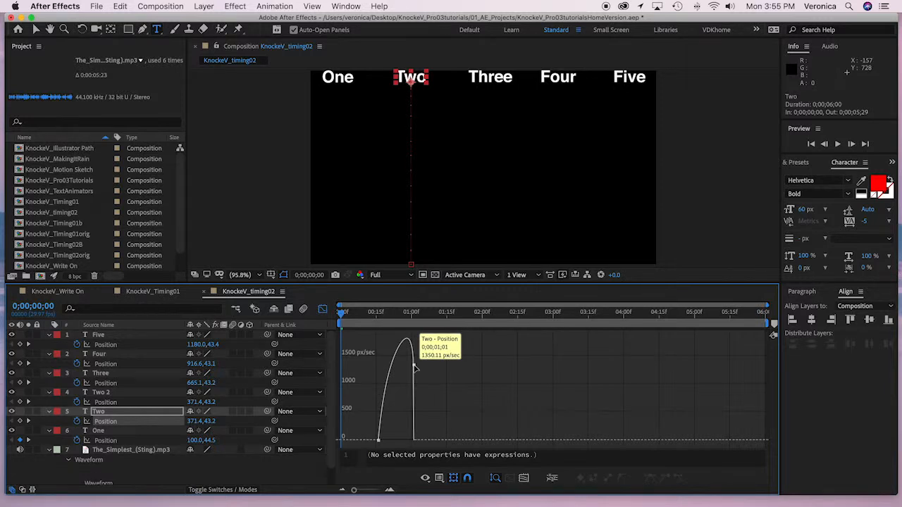
left_click(414, 367)
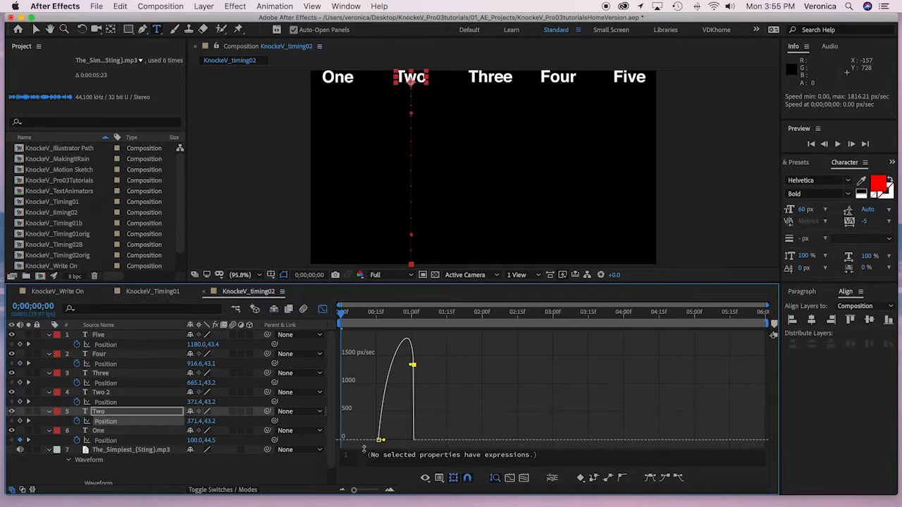
left_click_drag(354, 491, 343, 496)
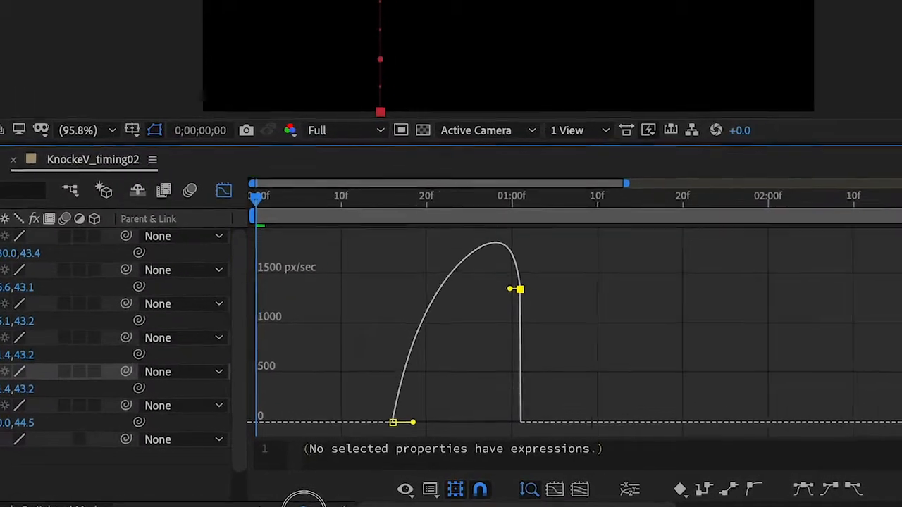
mouse_move(394, 425)
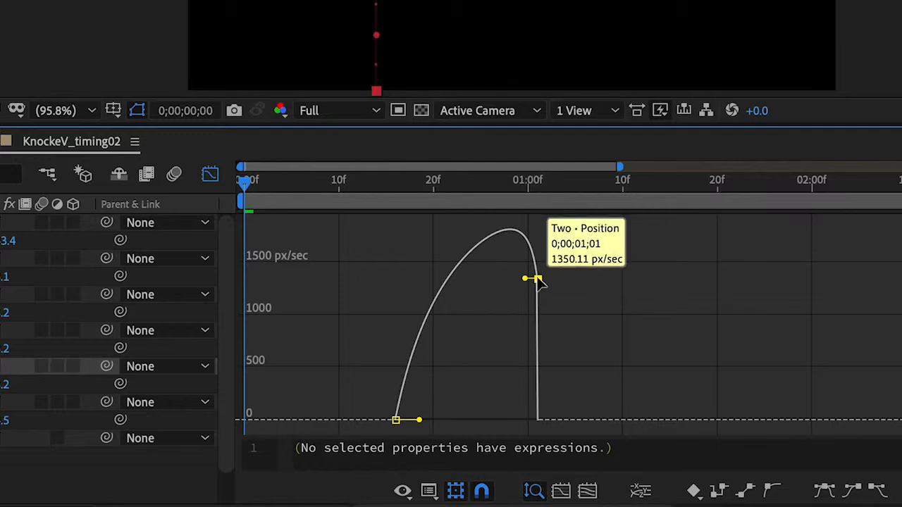
mouse_move(536, 283)
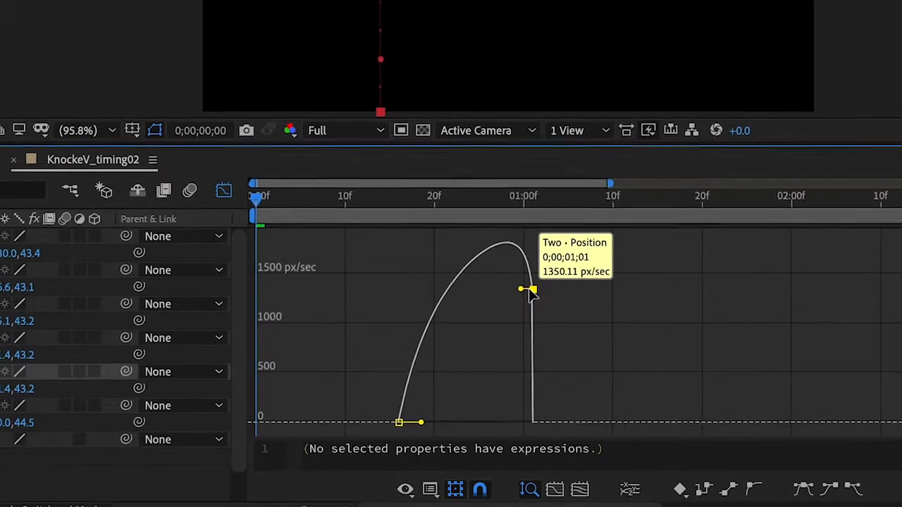
left_click_drag(513, 323, 501, 324)
left_click_drag(488, 361, 480, 360)
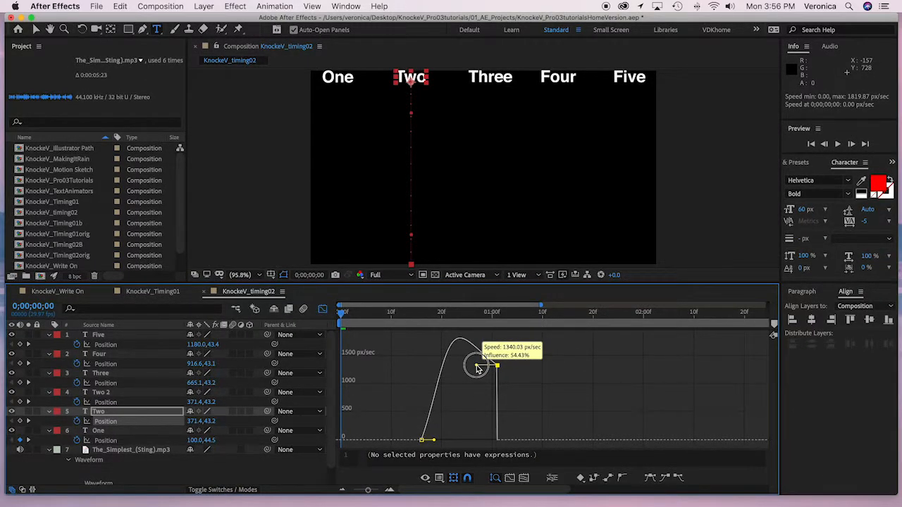
left_click_drag(477, 368, 477, 368)
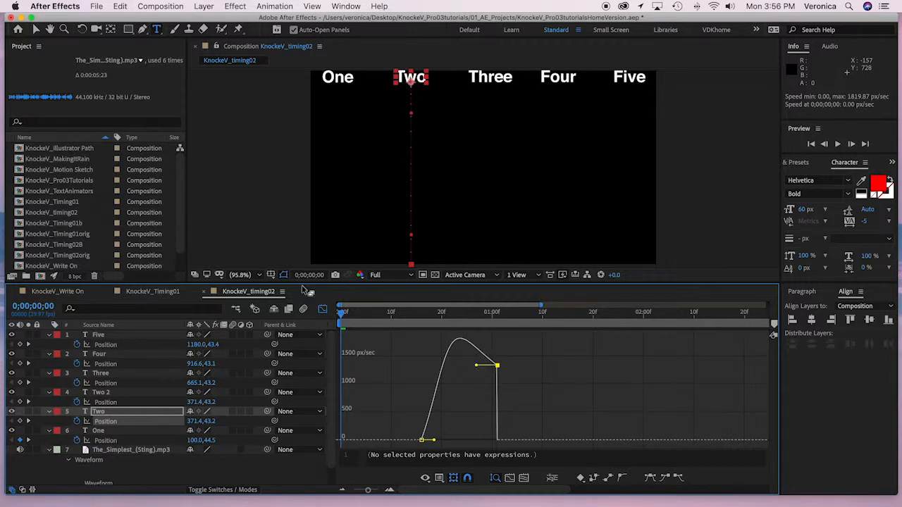
- Preview and scrub the drops at 100% view to compare the red and white Two words, ending at the composition start
key("space")
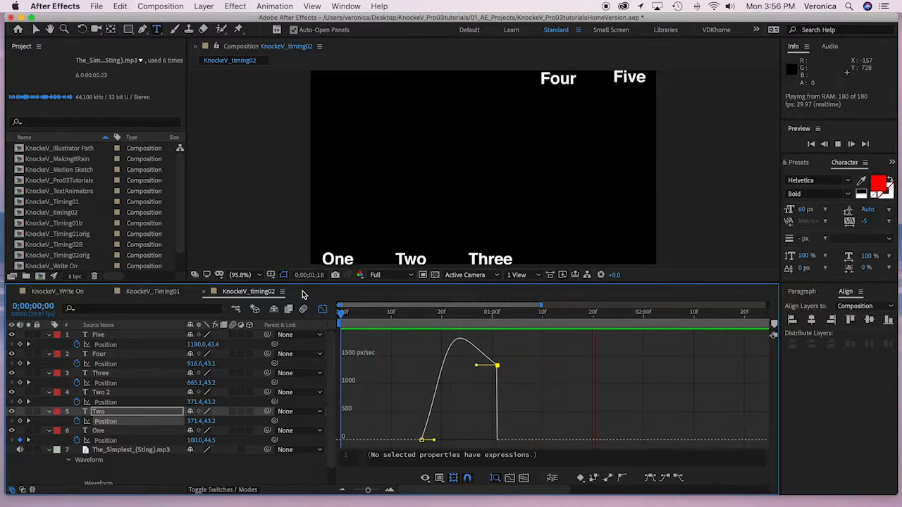
key("space")
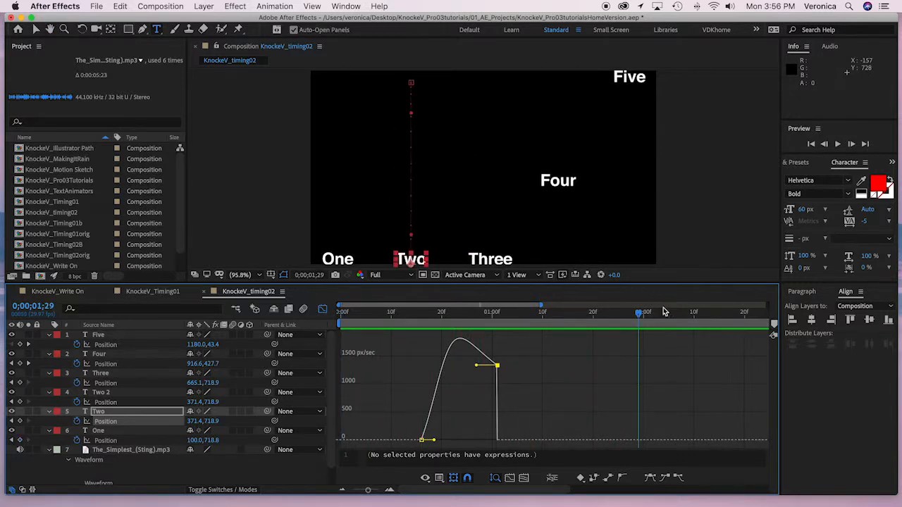
left_click_drag(638, 312, 481, 310)
key("slash")
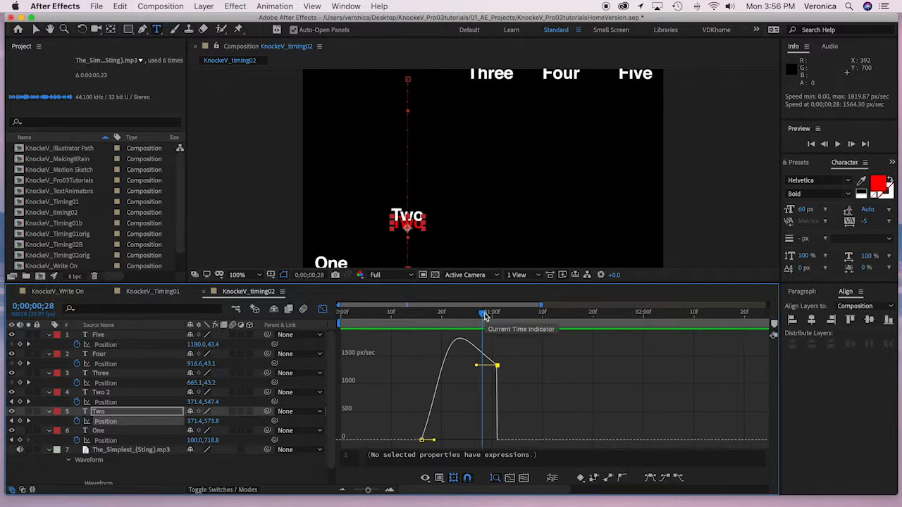
left_click_drag(479, 313, 286, 316)
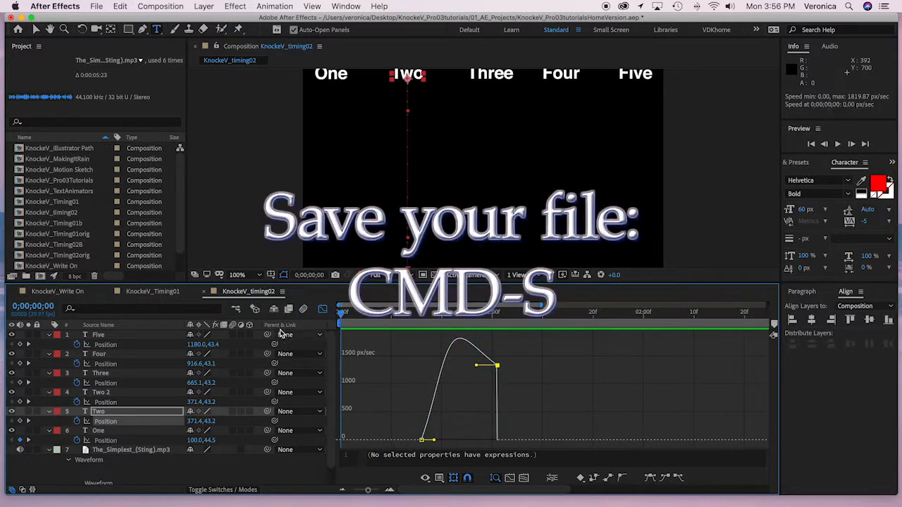
- Save the project and switch the timeline back to layer bars, with nothing selected and a taller Composition panel
key("super+s")
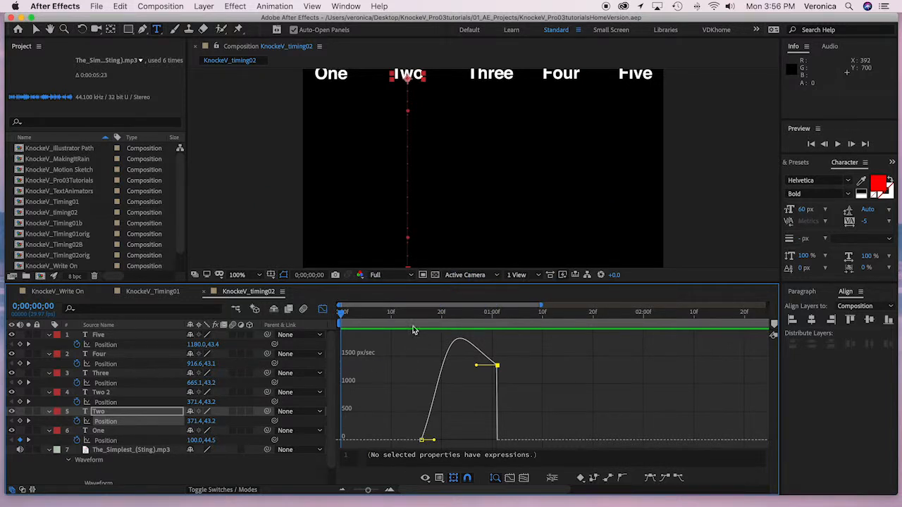
left_click(323, 311)
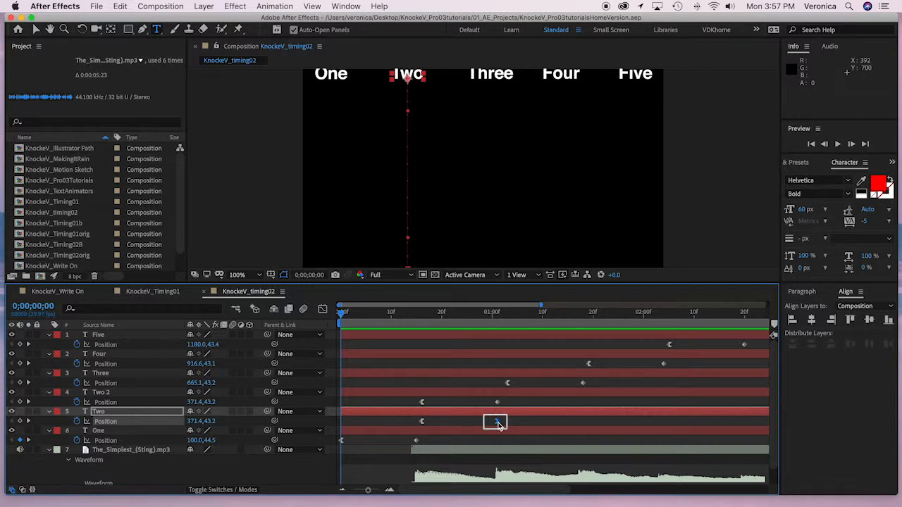
left_click(153, 466)
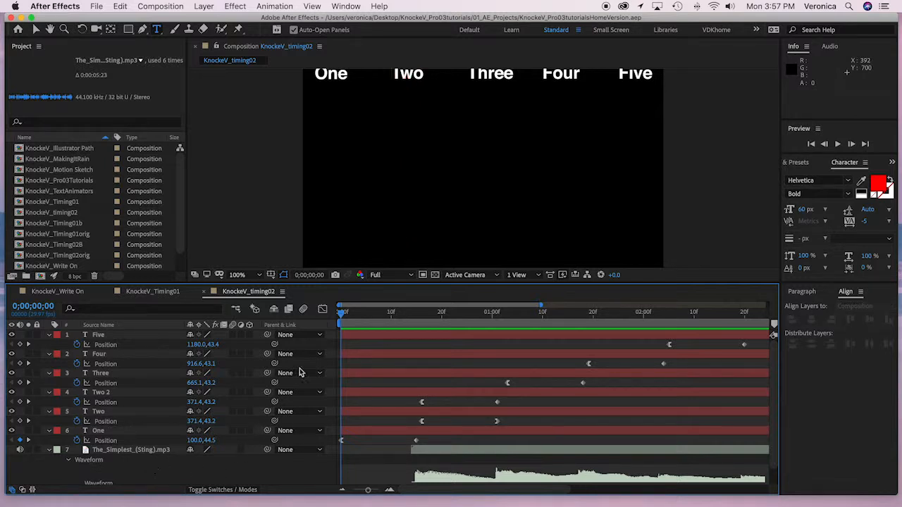
left_click_drag(344, 287, 343, 318)
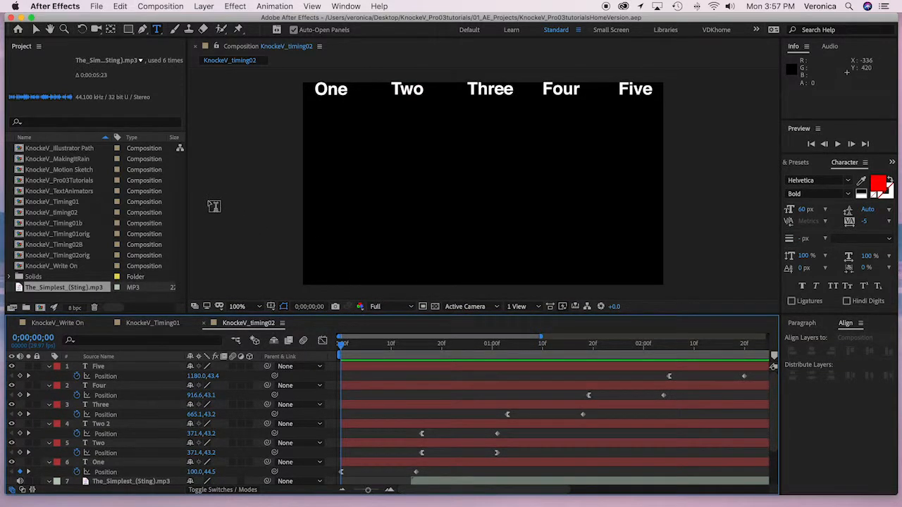